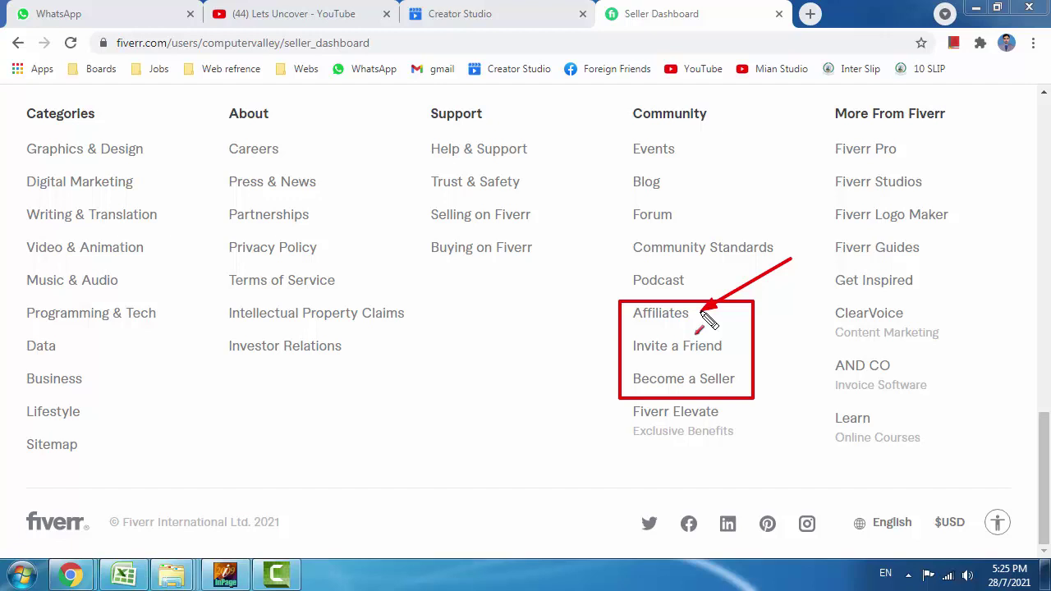
# Open Fiverr Affiliates from the page footer and view its Commission Plan page.
pyautogui.press('e')
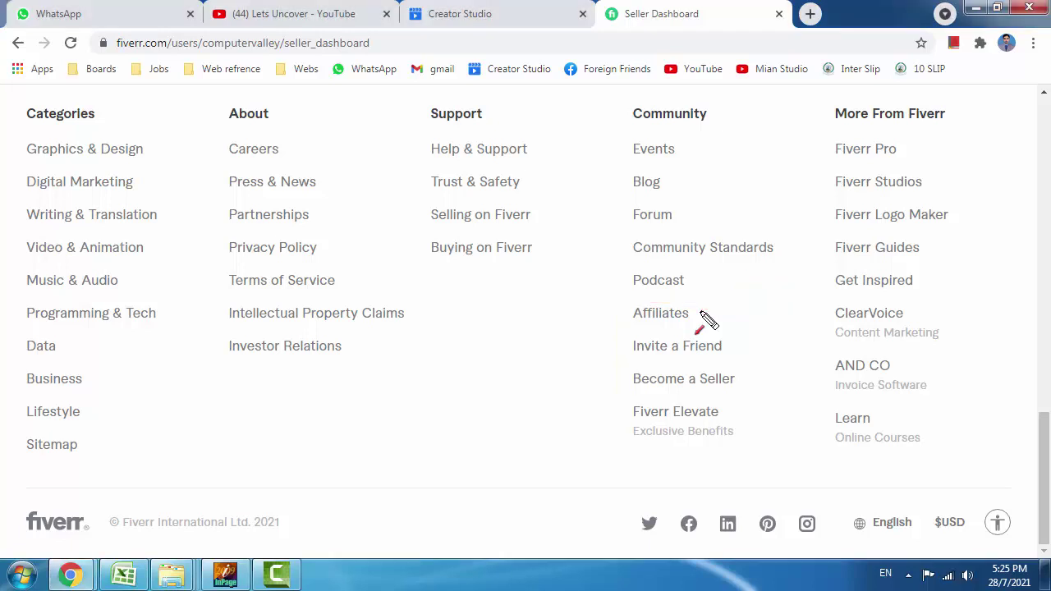
pyautogui.hotkey('alt', 'shift')
pyautogui.press('Home')
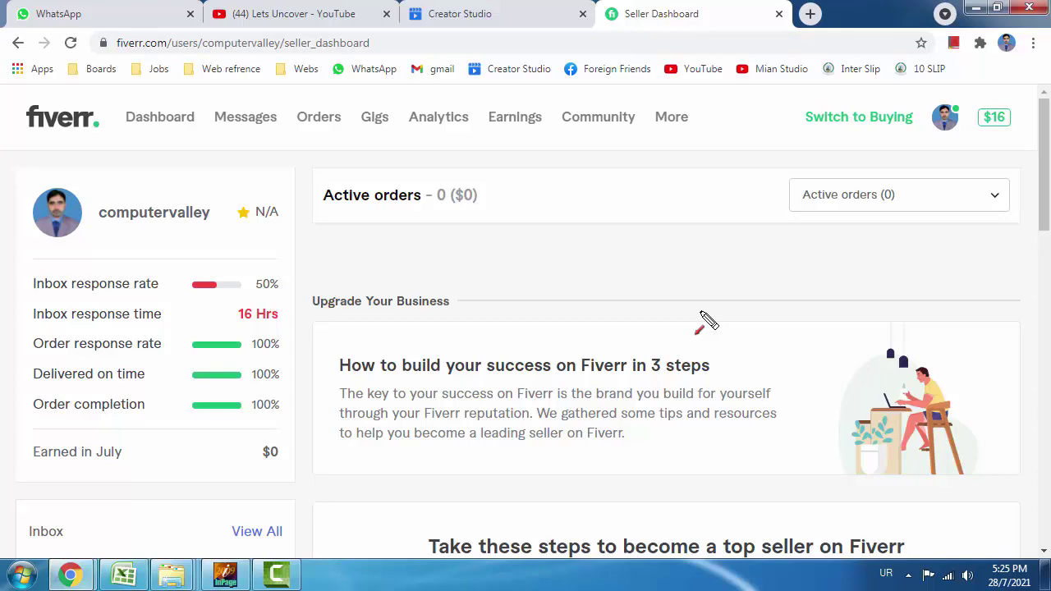
pyautogui.scroll(-15, 705, 317)
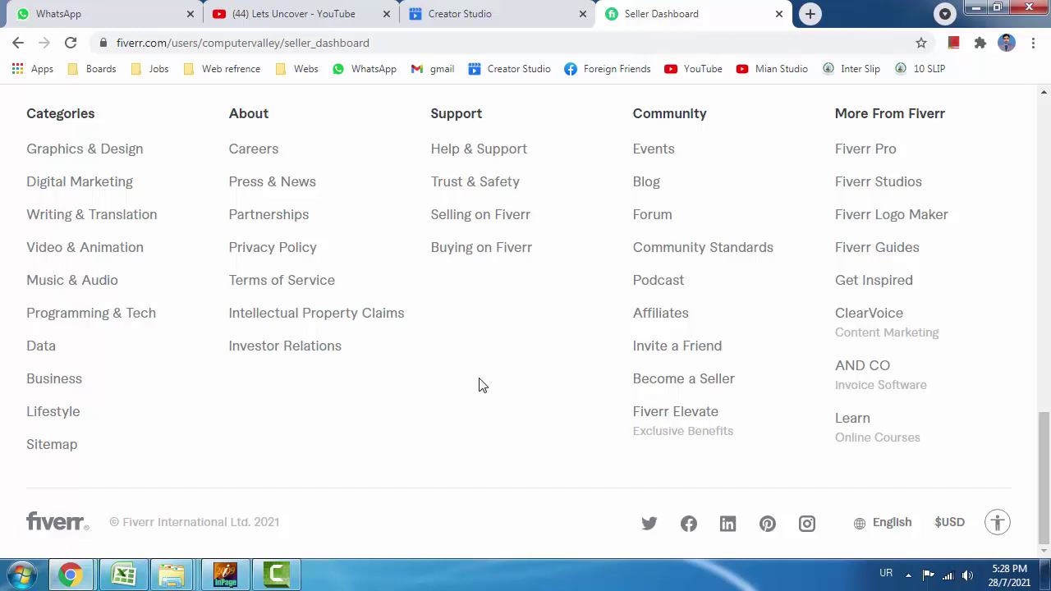
pyautogui.click(661, 313)
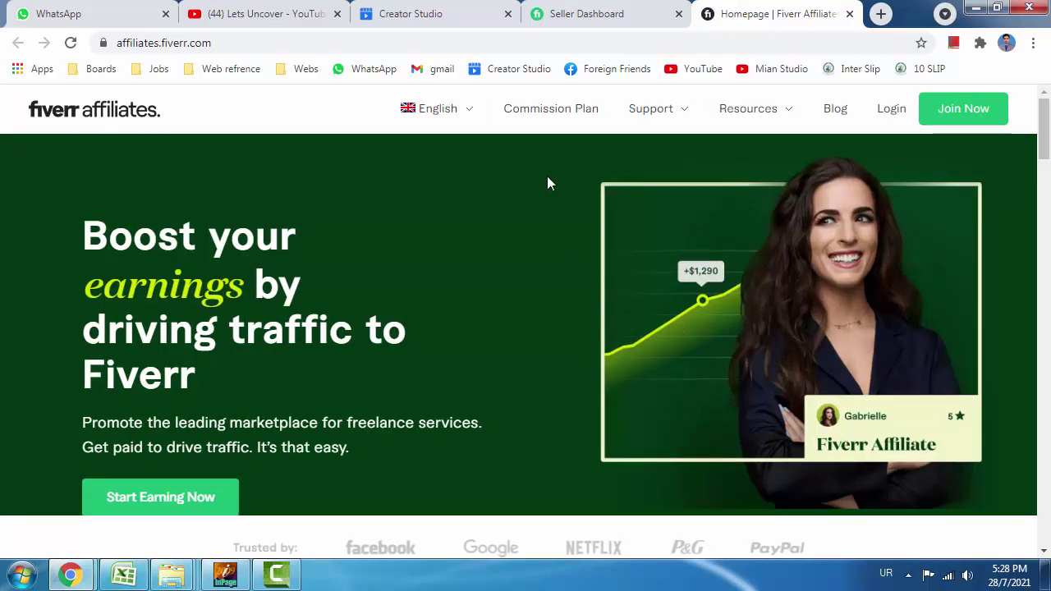
pyautogui.click(551, 117)
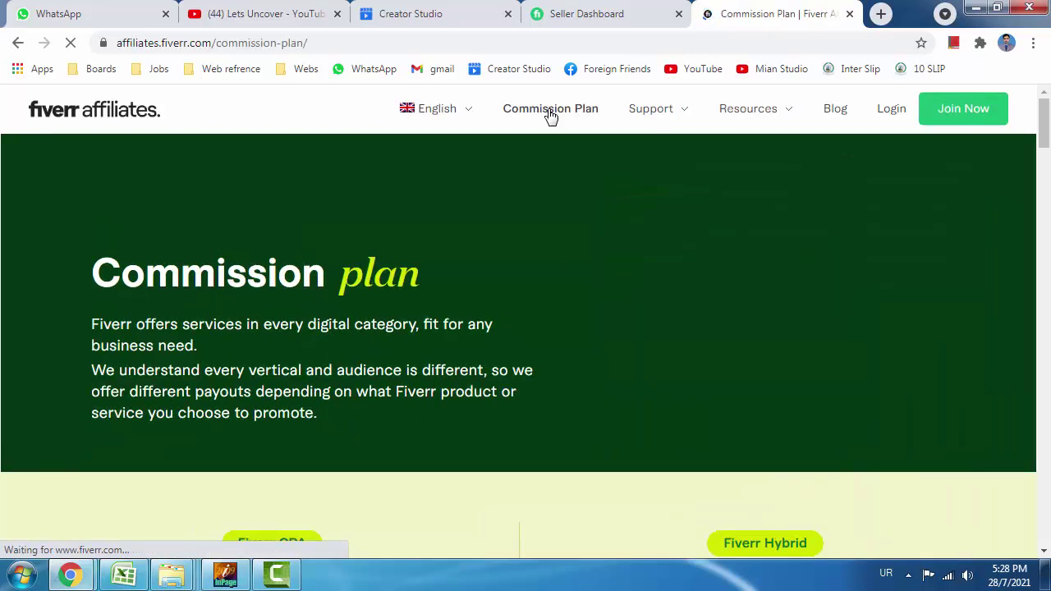
pyautogui.scroll(-3, 543, 136)
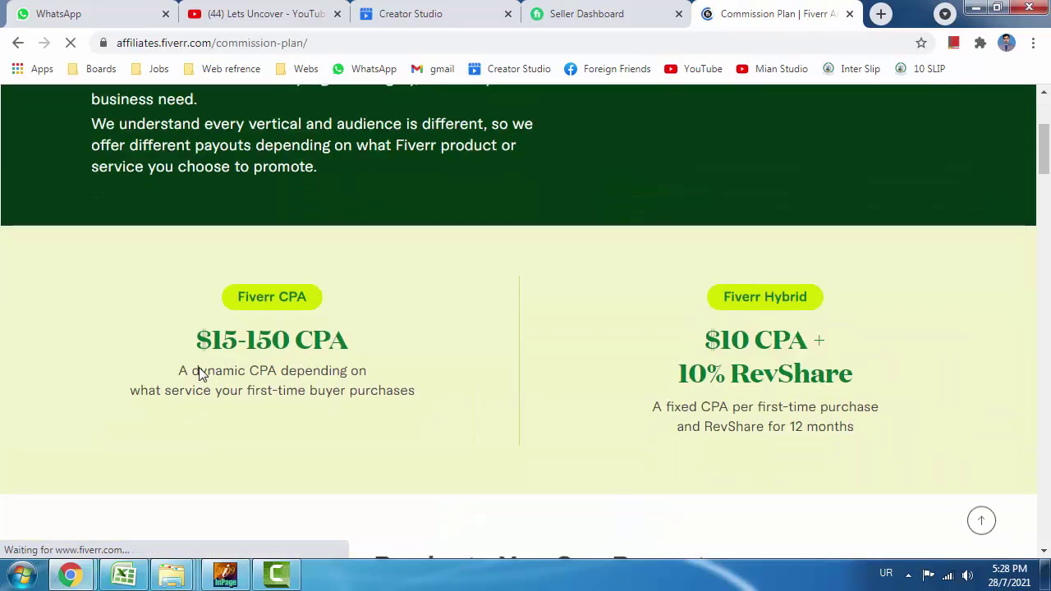
pyautogui.moveTo(111, 249); pyautogui.dragTo(422, 411)
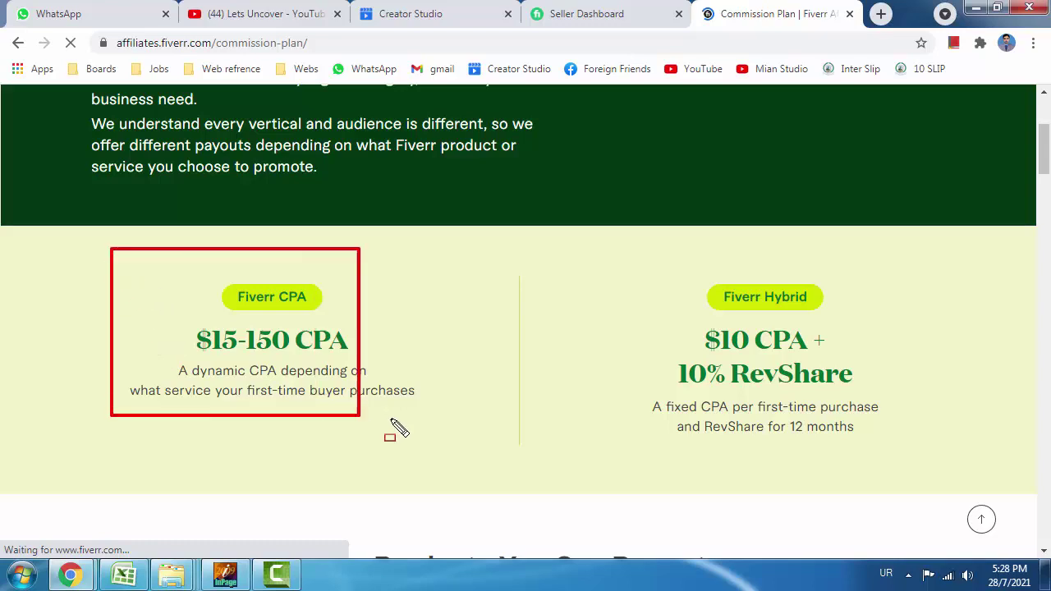
pyautogui.moveTo(632, 249); pyautogui.dragTo(944, 447)
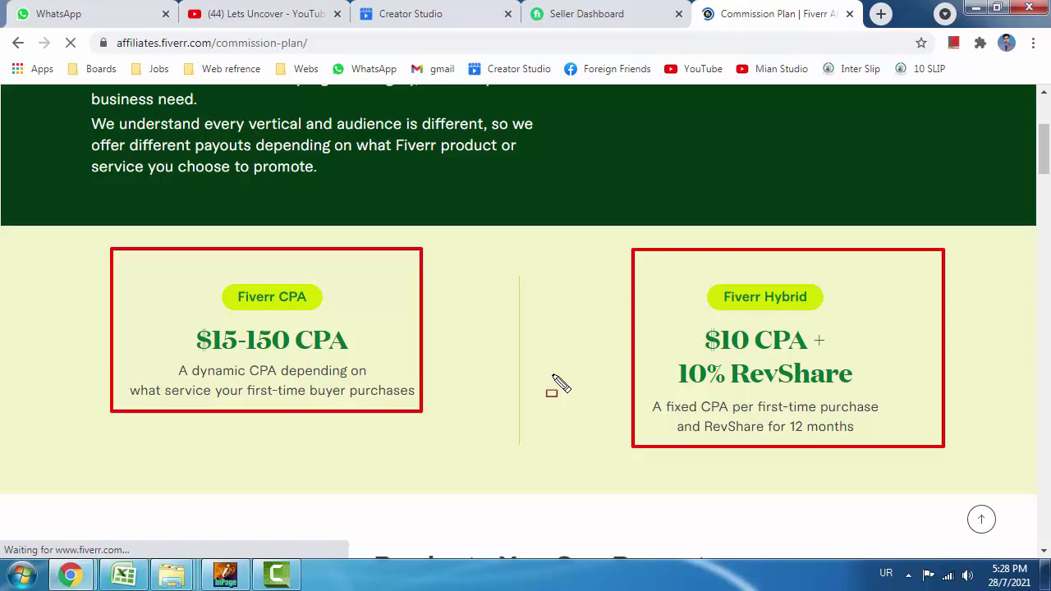
pyautogui.scroll(-5, 554, 380)
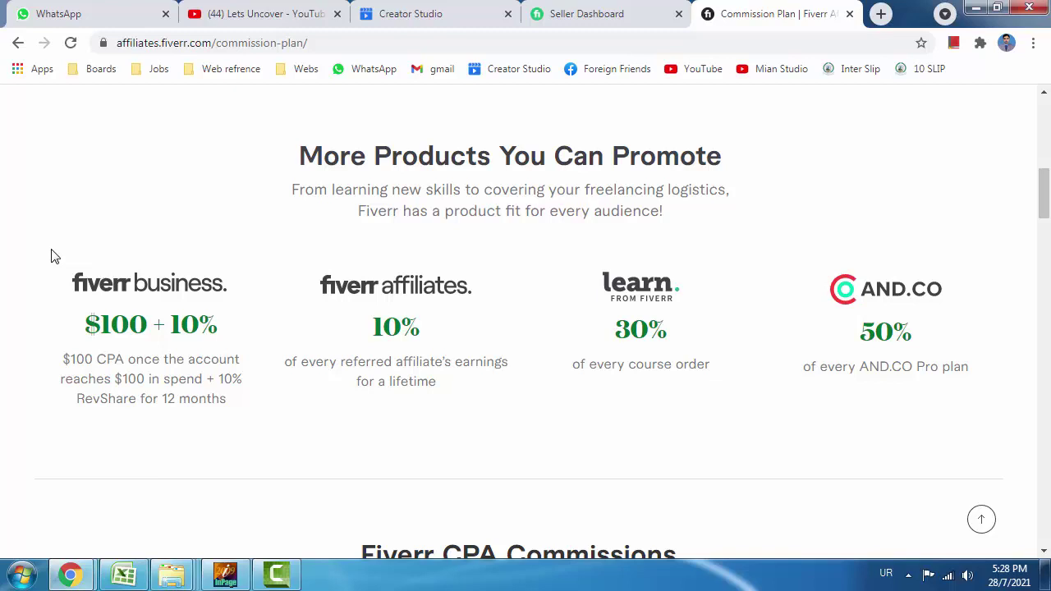
pyautogui.moveTo(41, 249); pyautogui.dragTo(268, 417)
pyautogui.moveTo(276, 226)
pyautogui.mouseDown()
pyautogui.moveTo(412, 393)
pyautogui.moveTo(514, 389)
pyautogui.mouseUp()
pyautogui.moveTo(575, 241)
pyautogui.mouseDown()
pyautogui.moveTo(739, 390)
pyautogui.moveTo(785, 389)
pyautogui.mouseUp()
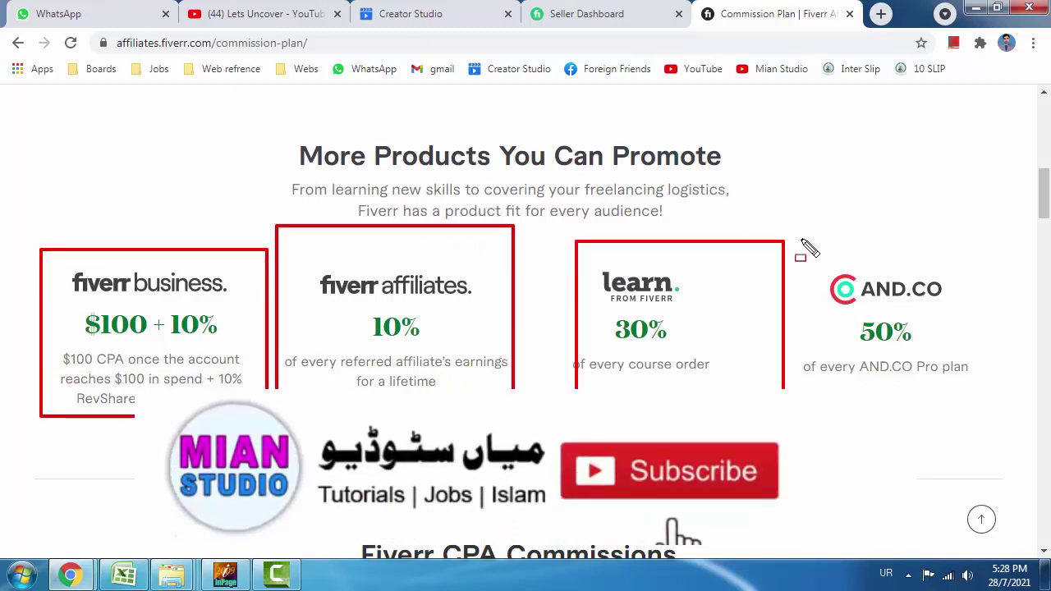
pyautogui.moveTo(797, 240); pyautogui.dragTo(1012, 393)
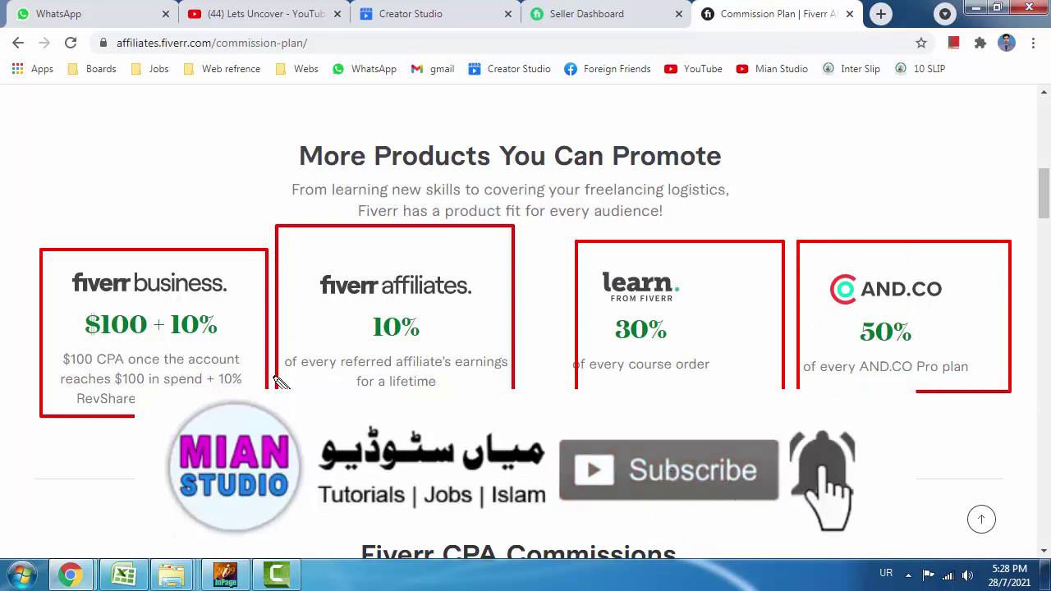
pyautogui.press('Escape')
pyautogui.scroll(-3, 278, 383)
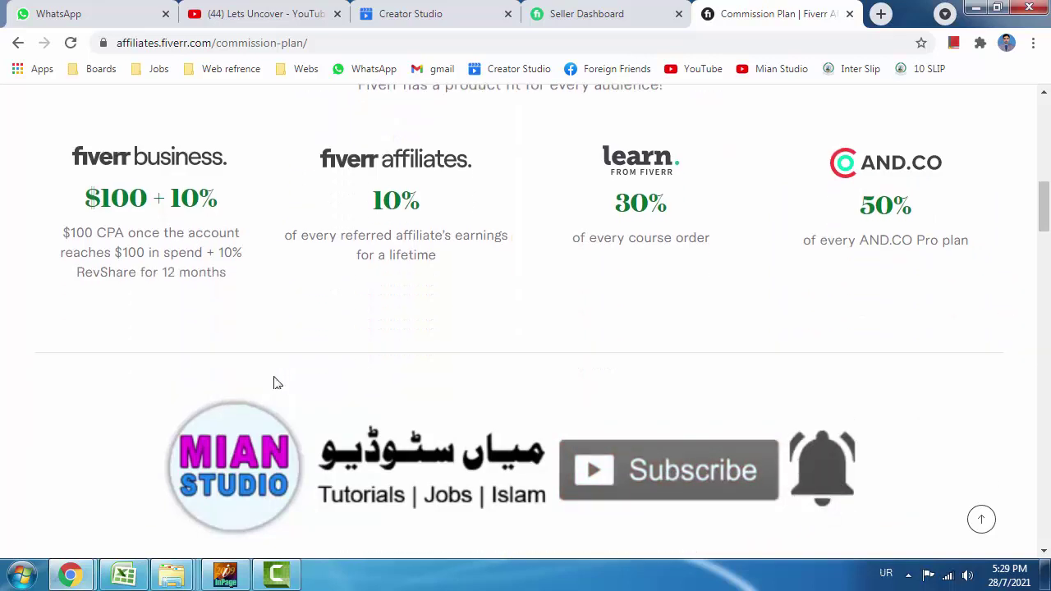
pyautogui.scroll(-2, 276, 379)
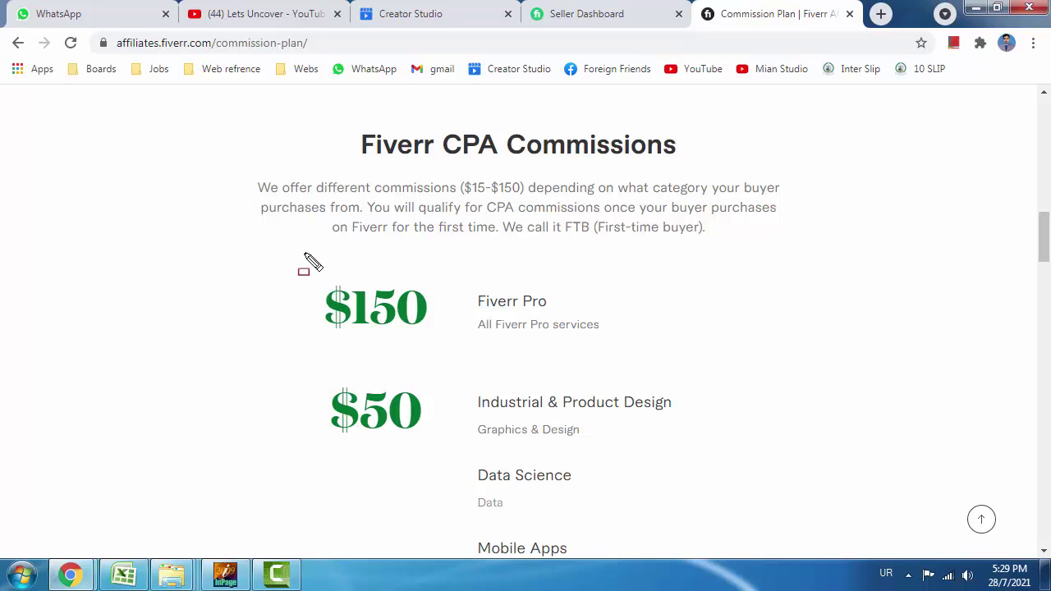
pyautogui.moveTo(304, 253)
pyautogui.mouseDown()
pyautogui.moveTo(568, 345)
pyautogui.moveTo(641, 354)
pyautogui.mouseUp()
pyautogui.moveTo(259, 368)
pyautogui.mouseDown()
pyautogui.moveTo(606, 517)
pyautogui.moveTo(690, 506)
pyautogui.mouseUp()
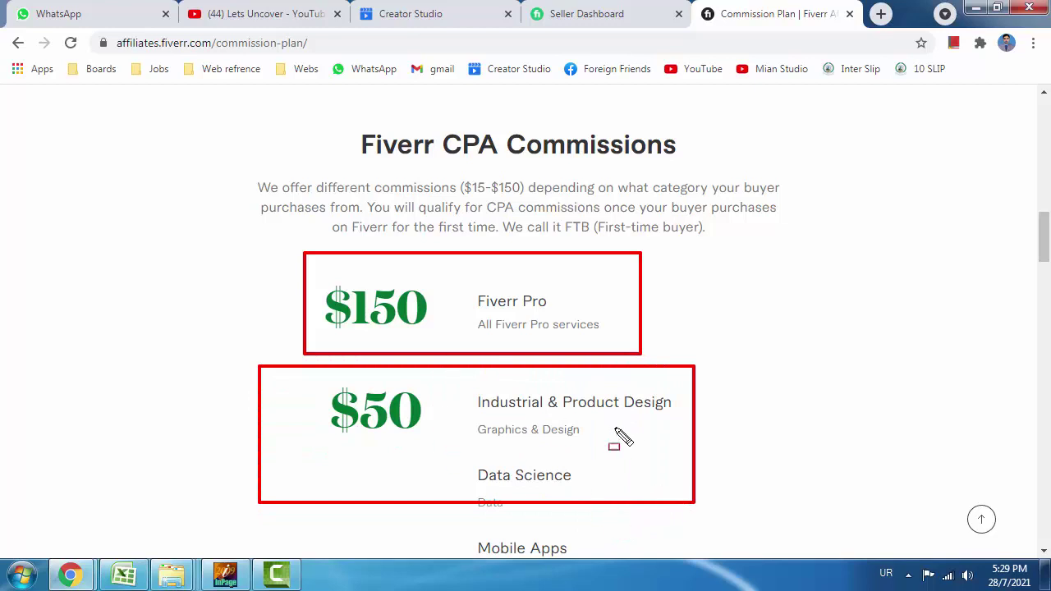
pyautogui.press('Escape')
pyautogui.scroll(-2, 608, 432)
pyautogui.scroll(-4, 591, 407)
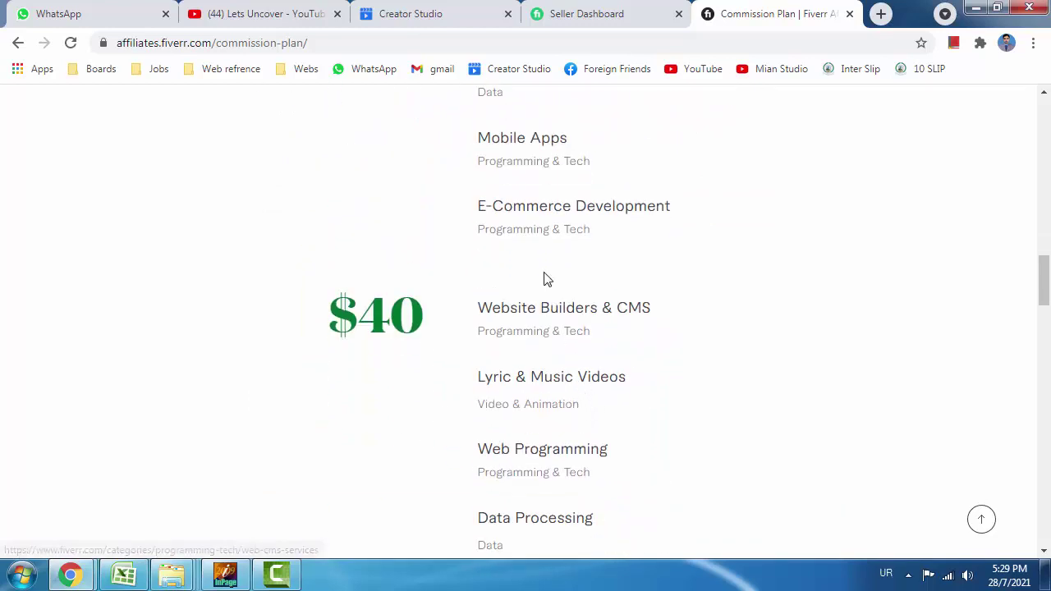
pyautogui.scroll(-2, 544, 277)
pyautogui.scroll(1, 542, 246)
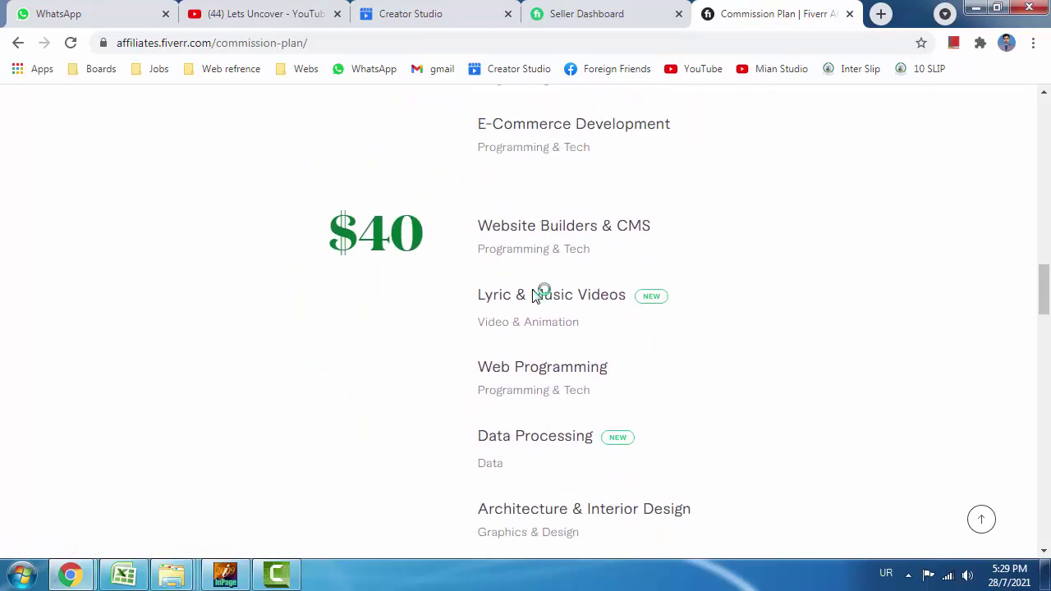
pyautogui.scroll(-4, 554, 287)
pyautogui.scroll(-1, 563, 283)
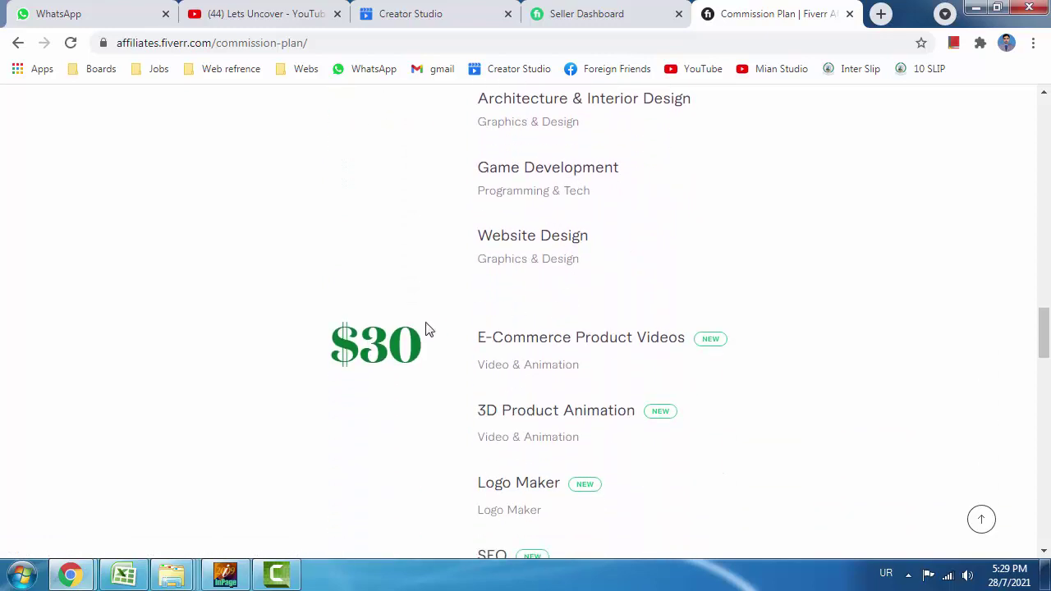
pyautogui.scroll(-3, 498, 336)
pyautogui.scroll(-5, 518, 312)
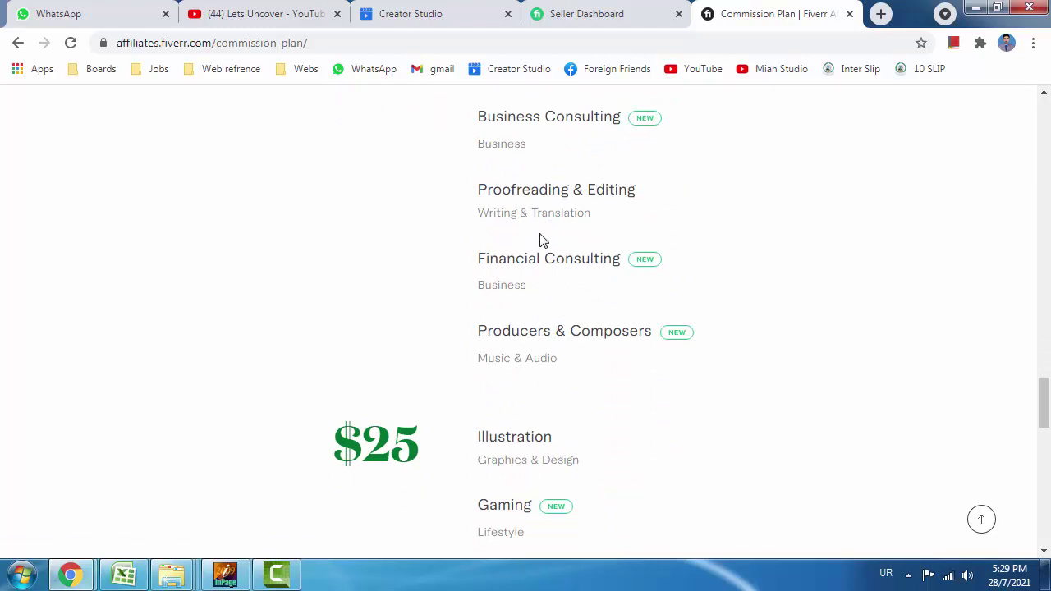
pyautogui.scroll(1, 540, 240)
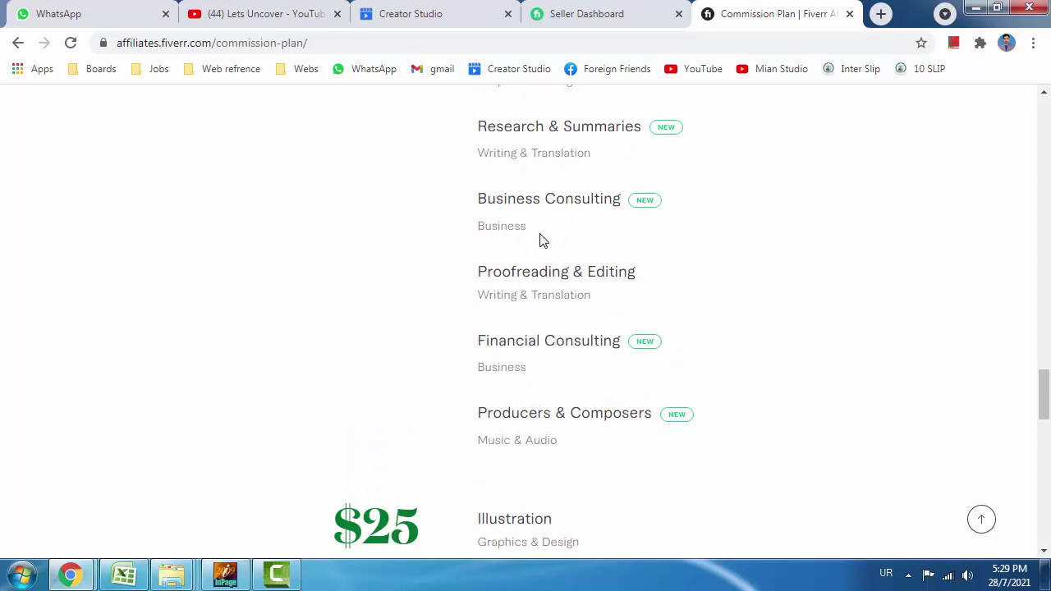
pyautogui.scroll(3, 539, 238)
pyautogui.scroll(-3, 541, 239)
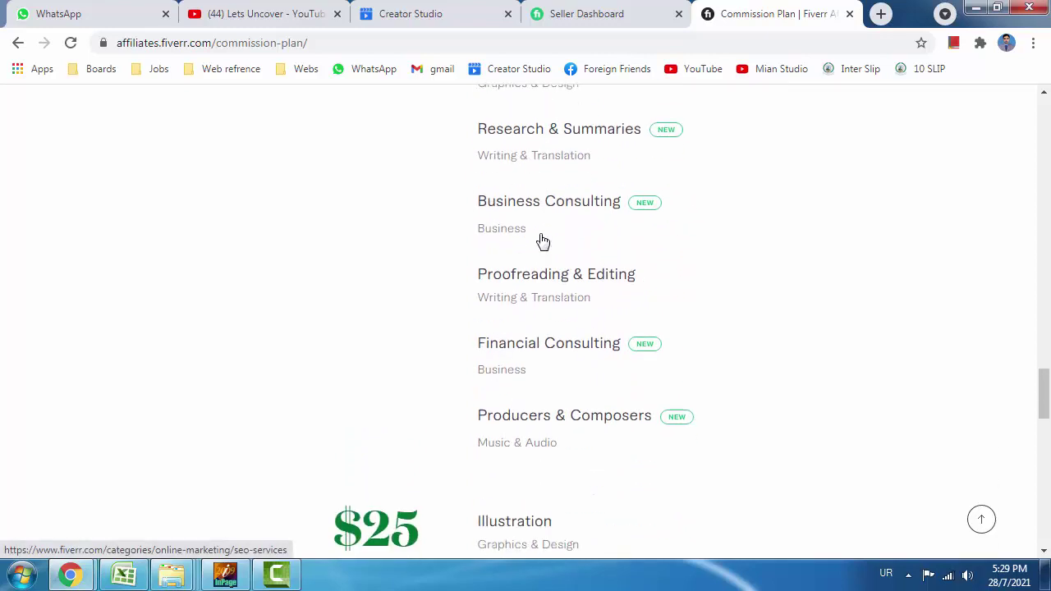
pyautogui.scroll(-2, 540, 244)
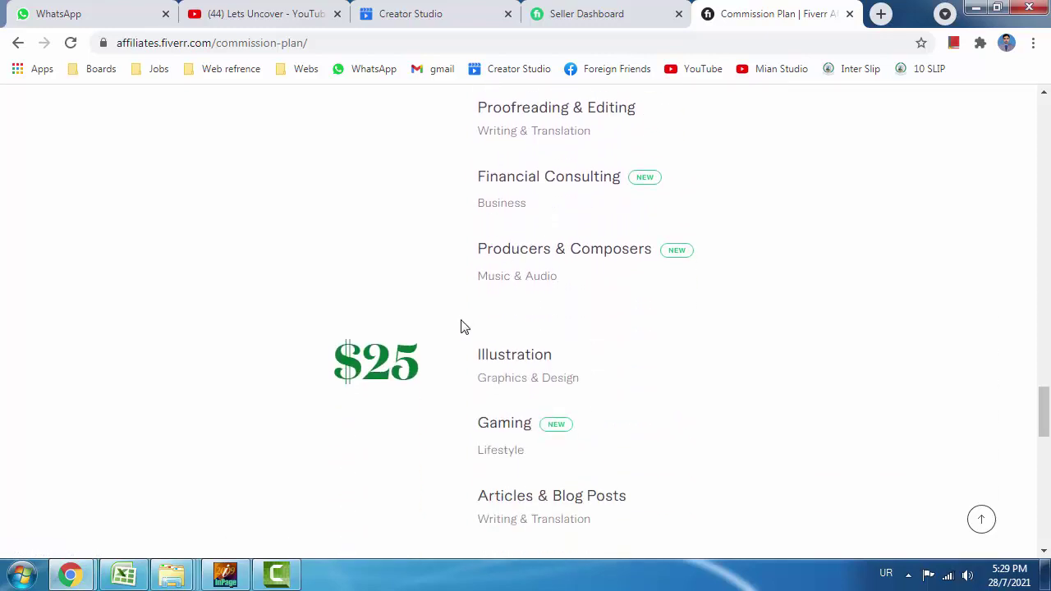
pyautogui.scroll(-9, 461, 327)
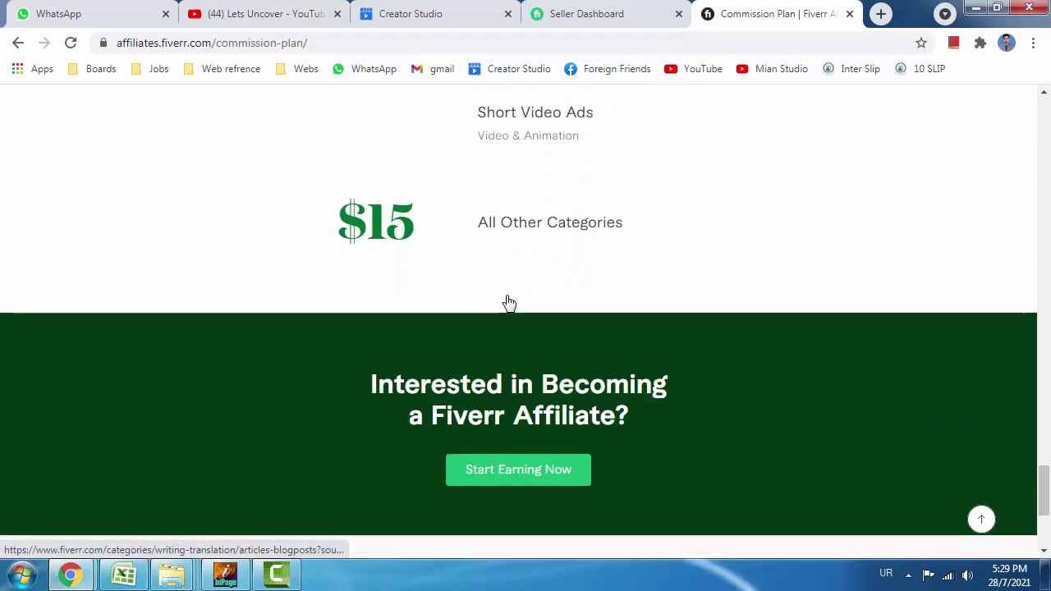
pyautogui.scroll(15, 507, 303)
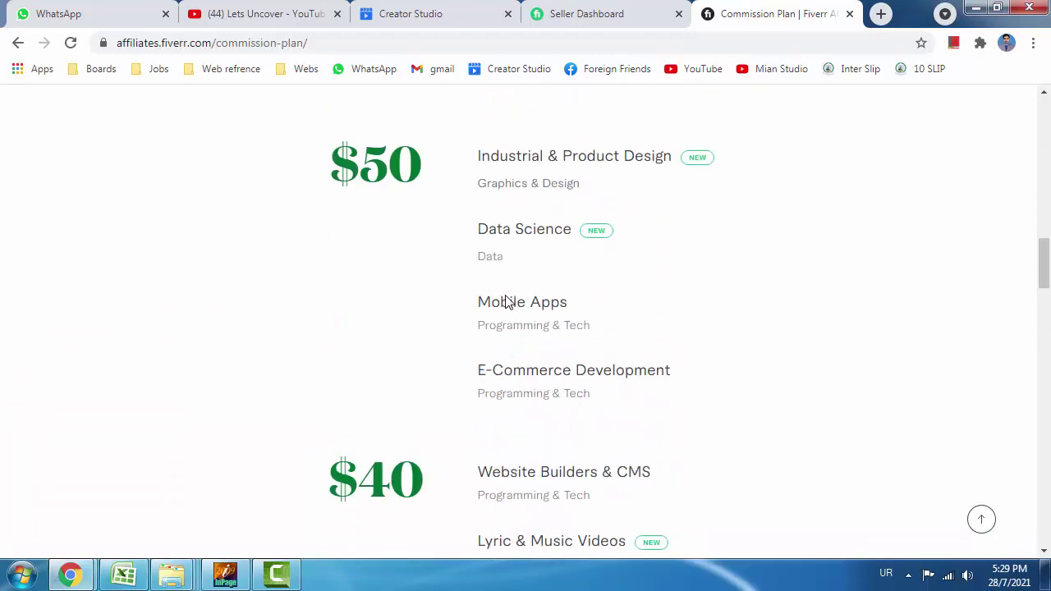
pyautogui.scroll(10, 506, 301)
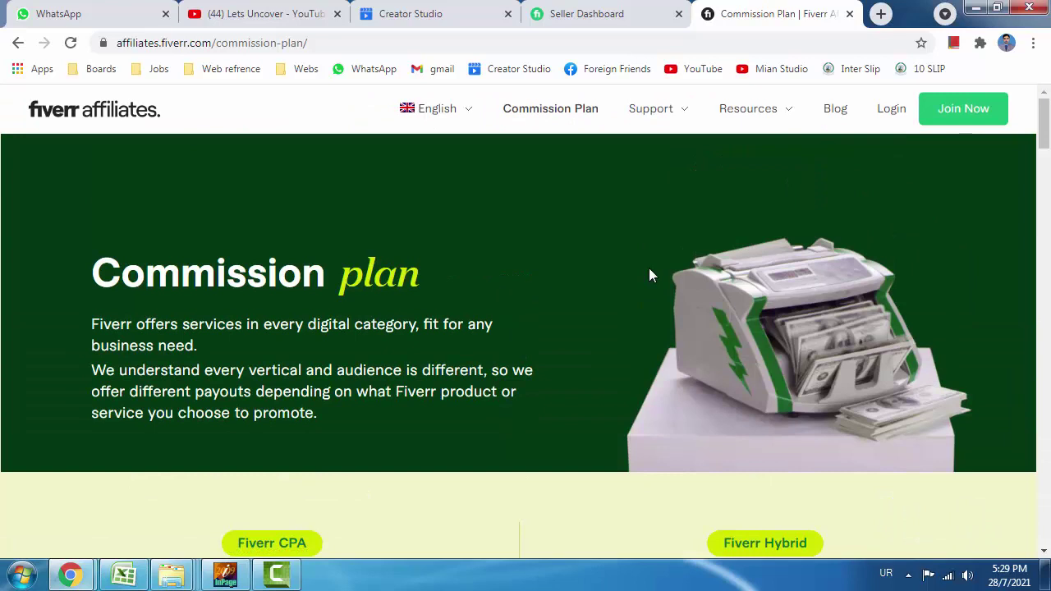
# Open the affiliate Join Now sign-up form and expand its Account Type dropdown.
pyautogui.click(963, 119)
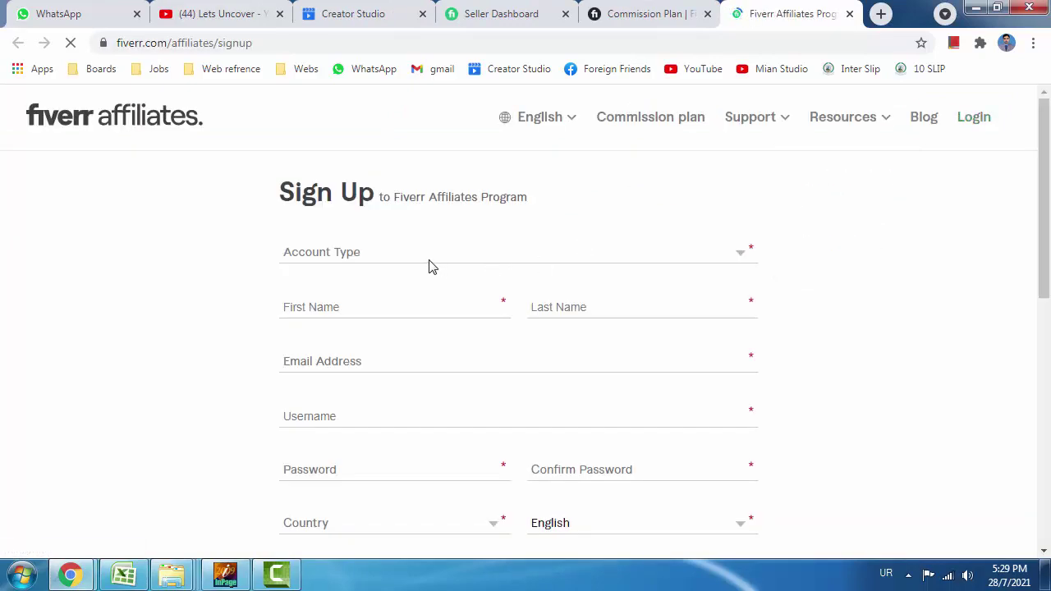
pyautogui.scroll(-4, 426, 263)
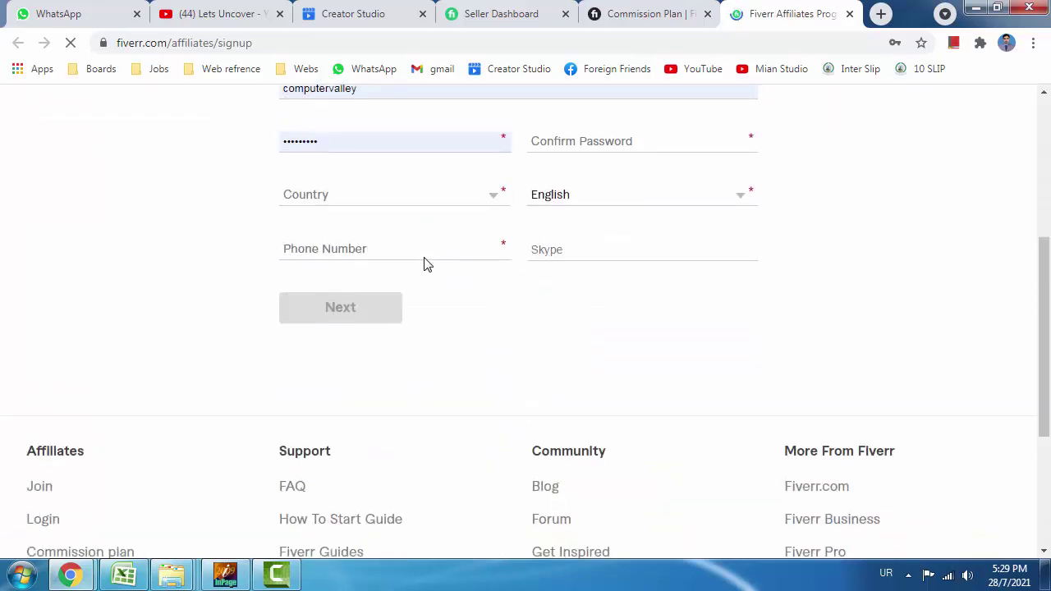
pyautogui.scroll(4, 426, 263)
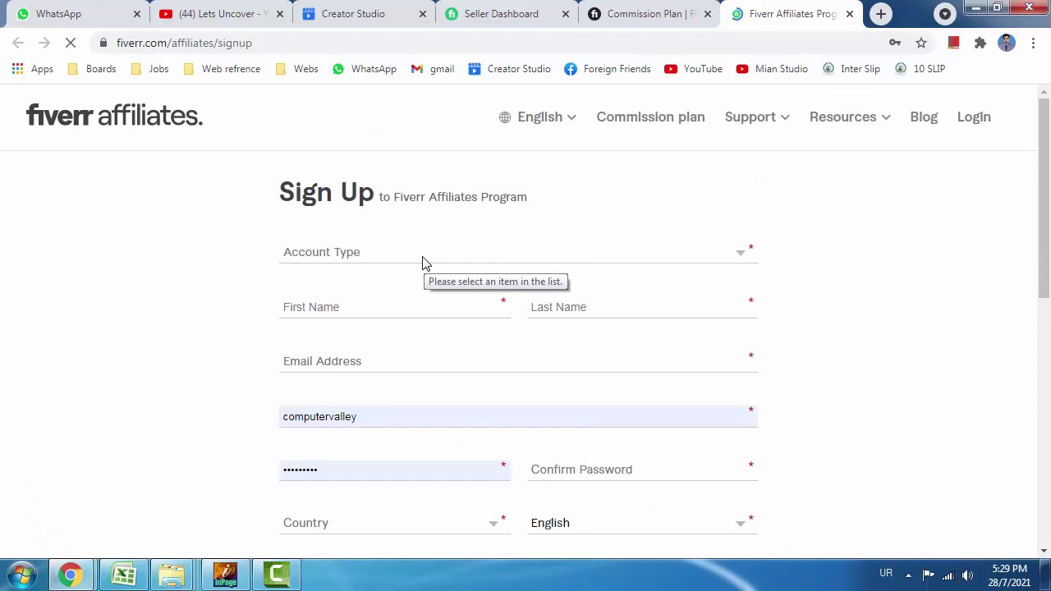
pyautogui.click(423, 262)
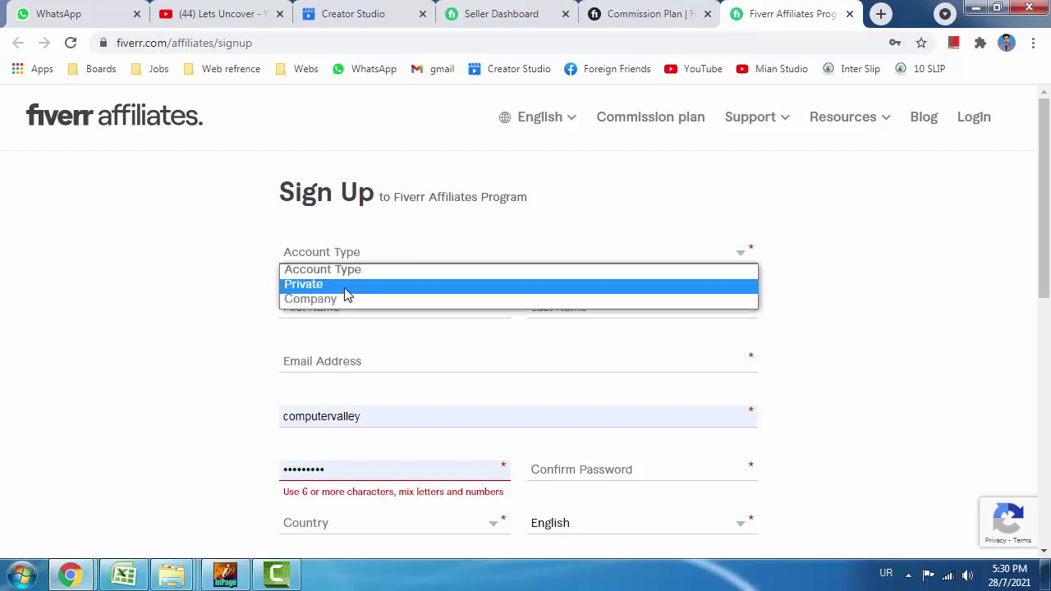
# Choose Private as the affiliate account type.
pyautogui.click(669, 152)
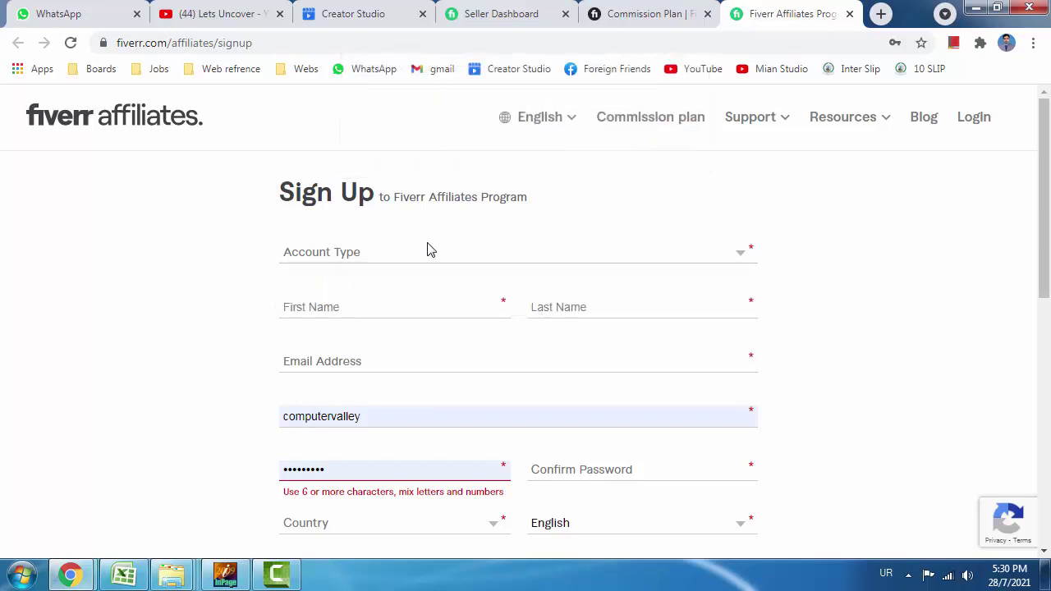
pyautogui.click(364, 261)
pyautogui.click(411, 287)
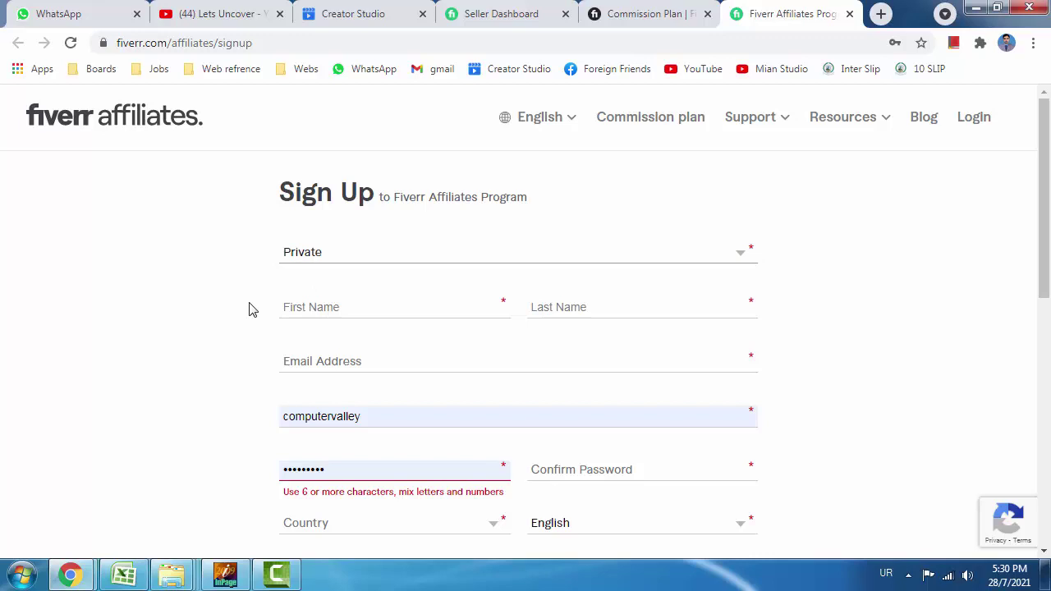
# Enter the person's first and last name in the sign-up form.
pyautogui.click(321, 307)
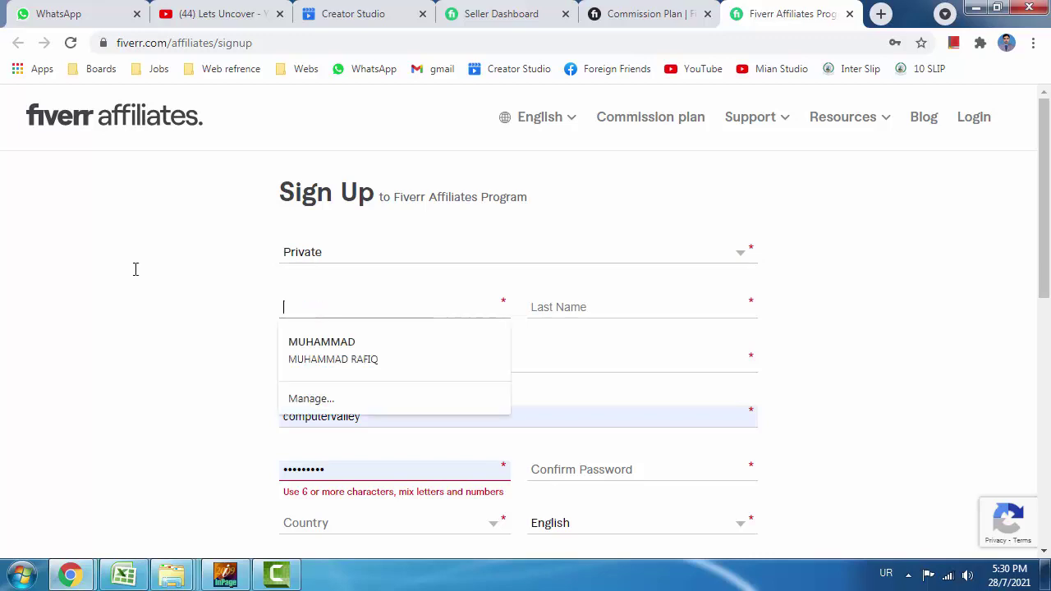
pyautogui.click(135, 269)
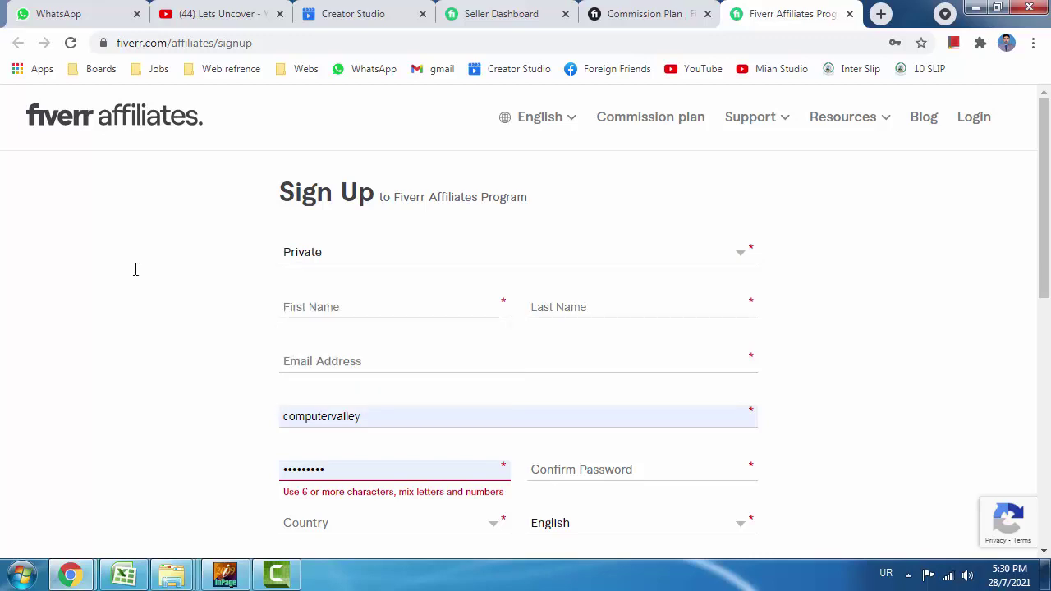
pyautogui.hotkey('alt', 'shift')
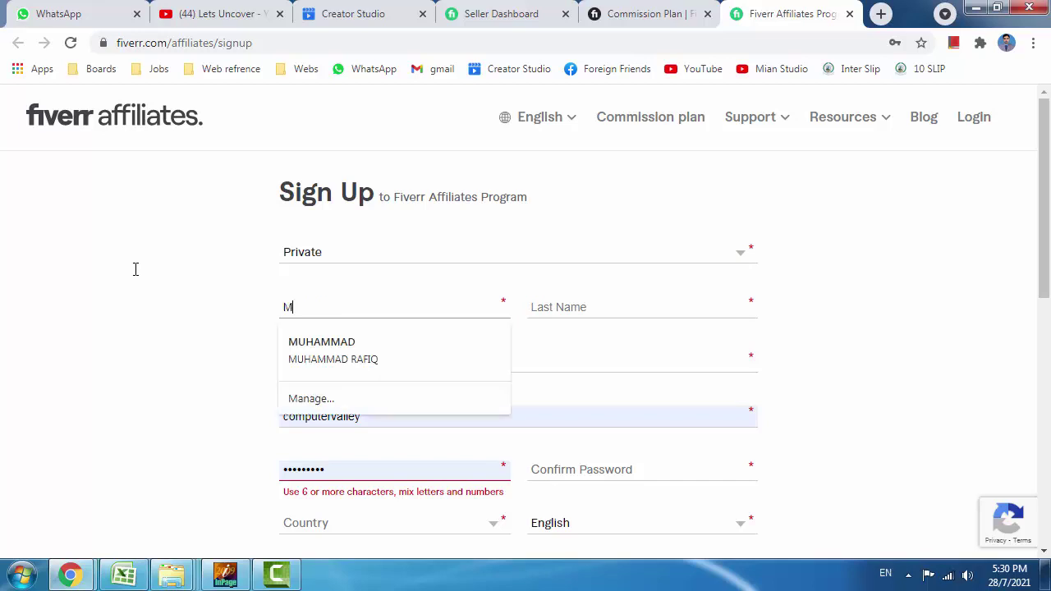
pyautogui.press('Tab')
pyautogui.press('Tab')
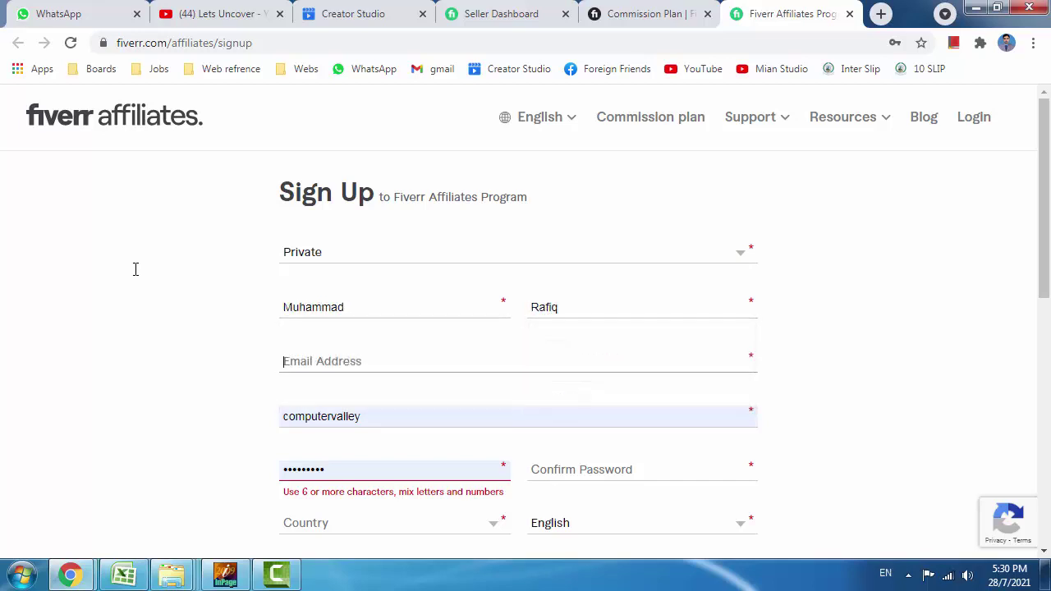
# Check the e-mail, password, Pakistan country and phone fields, then continue with Next.
pyautogui.scroll(-1, 154, 313)
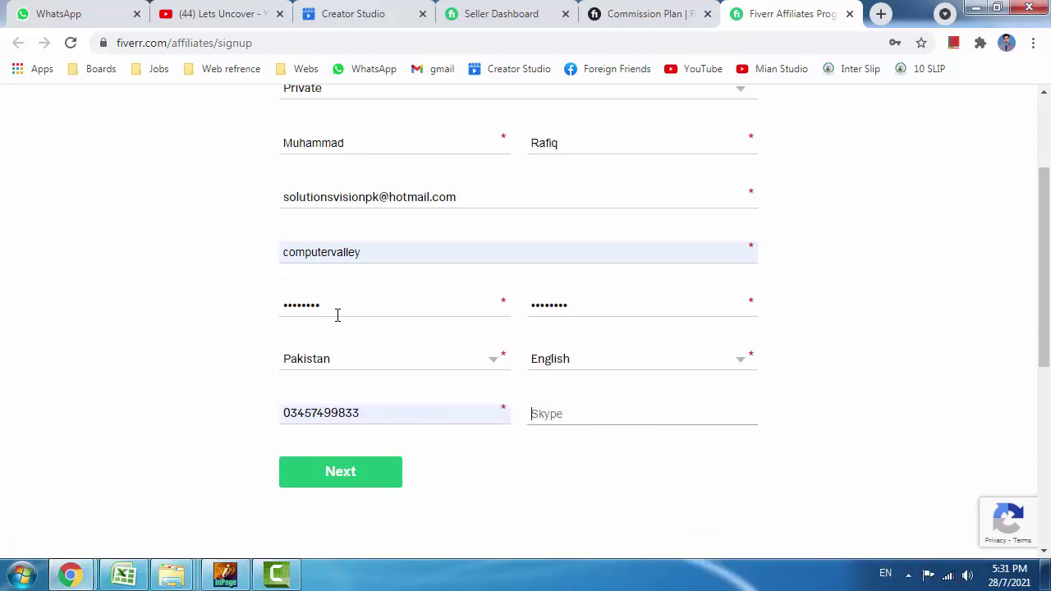
pyautogui.scroll(2, 449, 241)
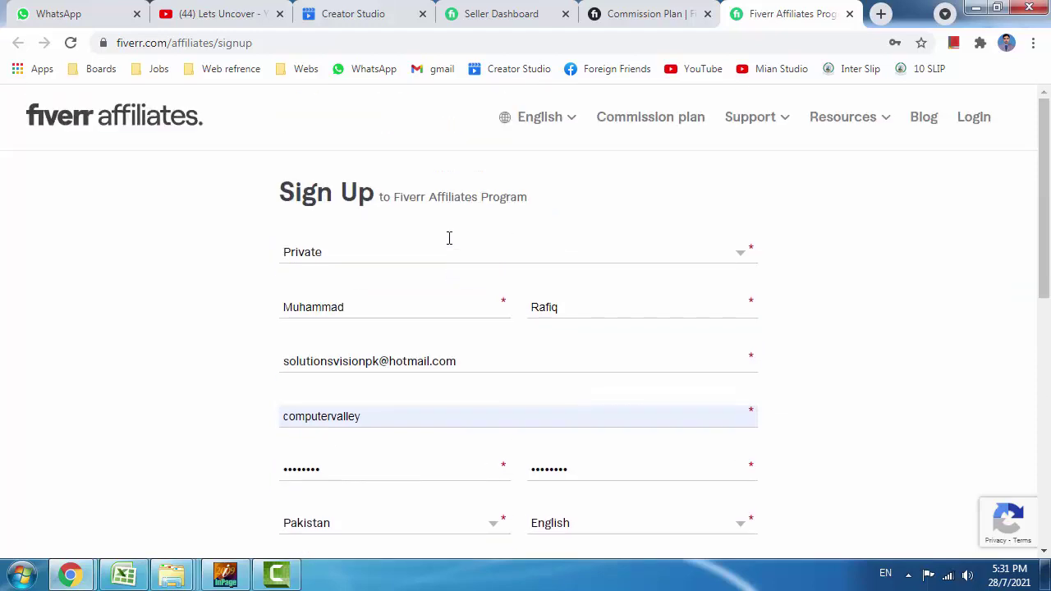
pyautogui.scroll(-1, 409, 313)
pyautogui.click(359, 555)
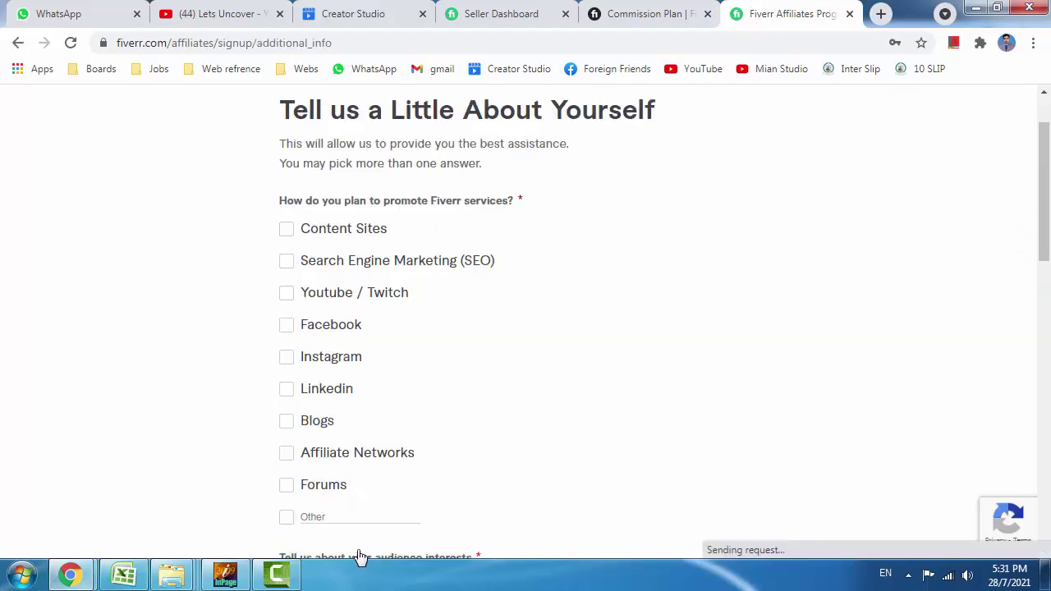
# Select promotion methods: Content Sites, SEO, Youtube/Twitch, Facebook, Instagram, Linkedin, Blogs, Affiliate Networks, Forums.
pyautogui.click(764, 280)
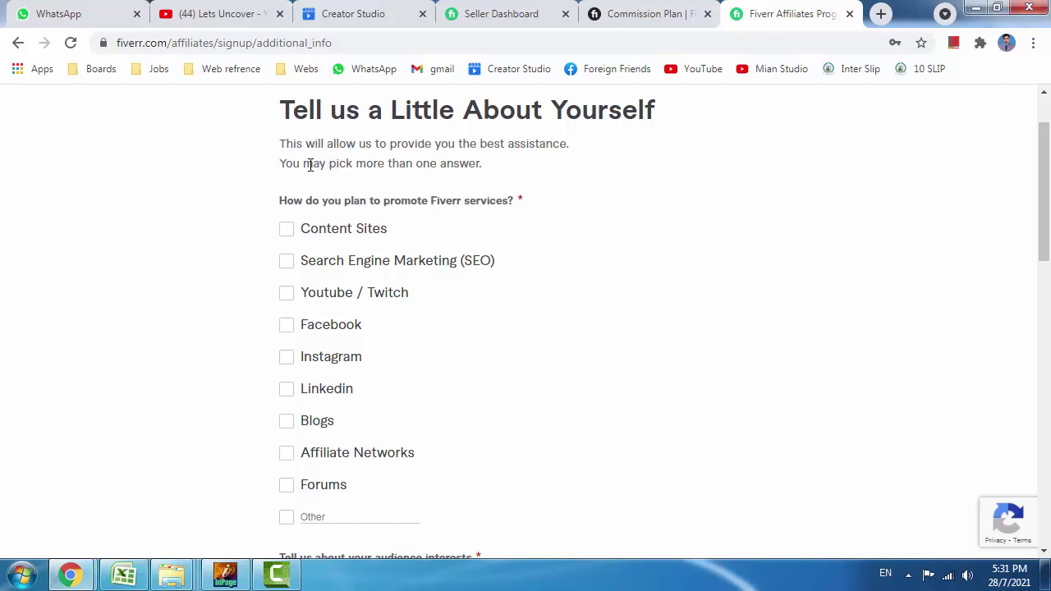
pyautogui.click(286, 232)
pyautogui.click(288, 264)
pyautogui.click(288, 296)
pyautogui.click(288, 326)
pyautogui.click(293, 359)
pyautogui.click(292, 395)
pyautogui.click(286, 424)
pyautogui.click(285, 456)
pyautogui.click(283, 487)
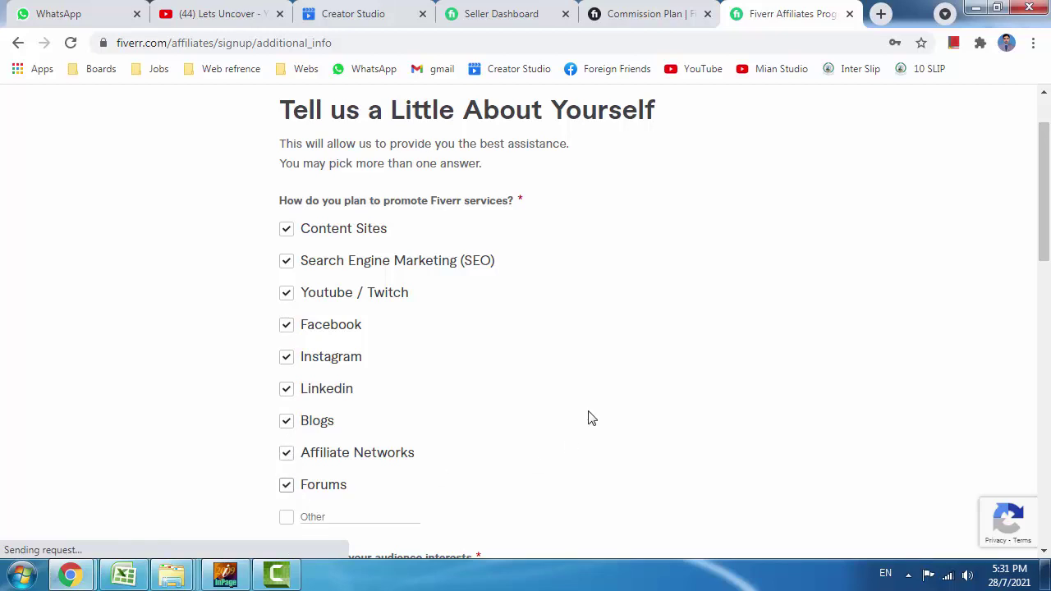
# Select audience interests: Graphics & Design, Digital Marketing, Video & Animation, Business, Fun & Lifestyle, All Services, Other.
pyautogui.scroll(-2, 588, 419)
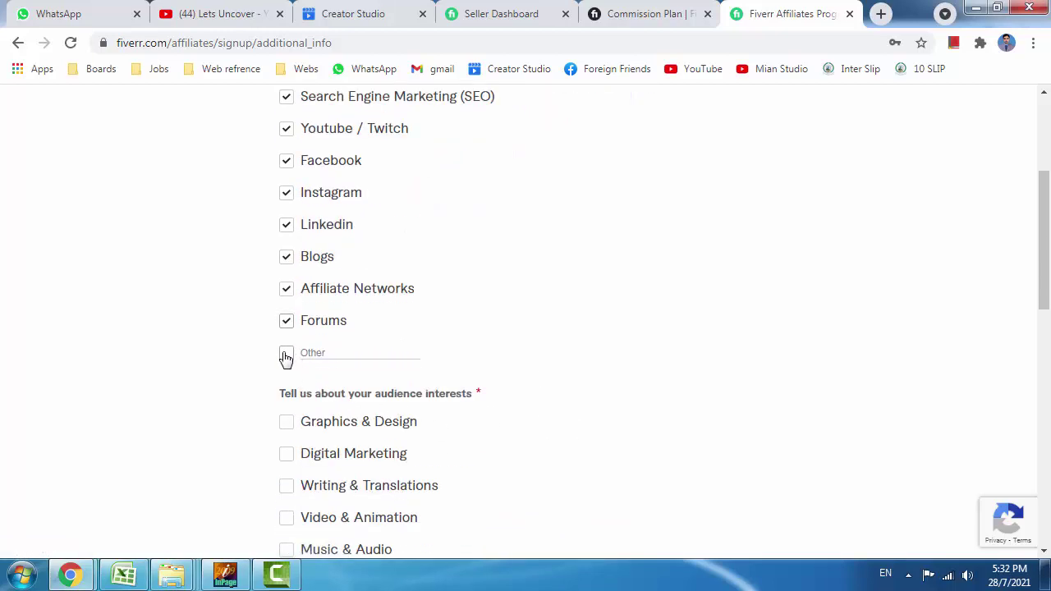
pyautogui.scroll(1, 307, 331)
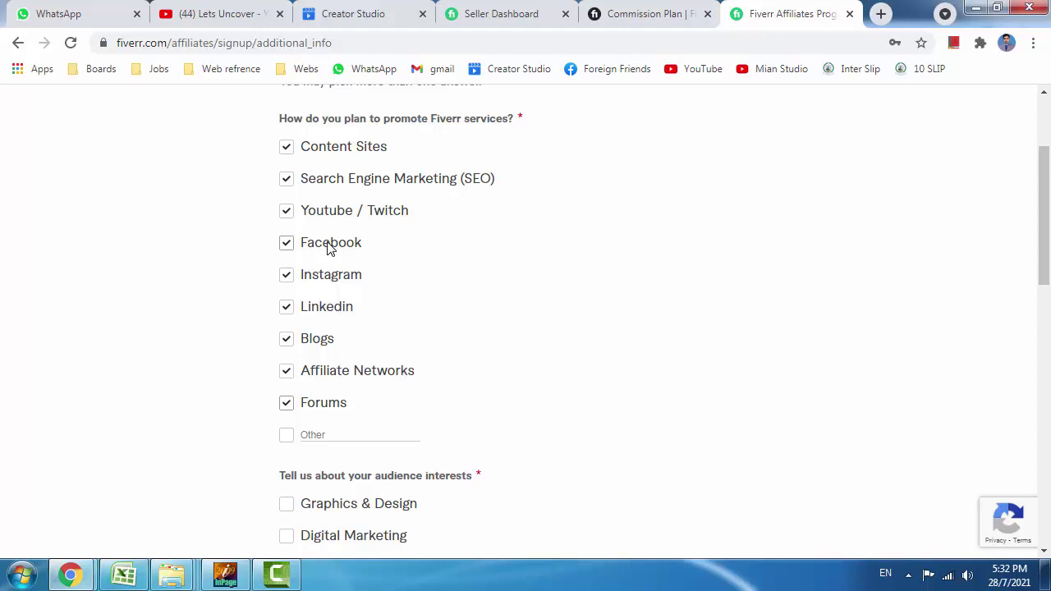
pyautogui.scroll(-2, 303, 251)
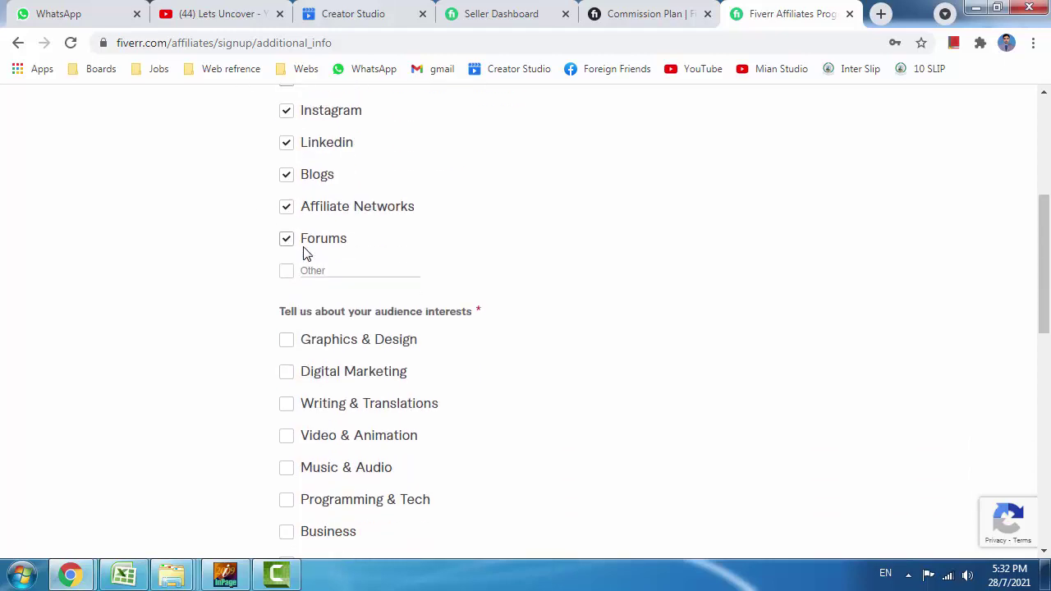
pyautogui.scroll(-1, 238, 291)
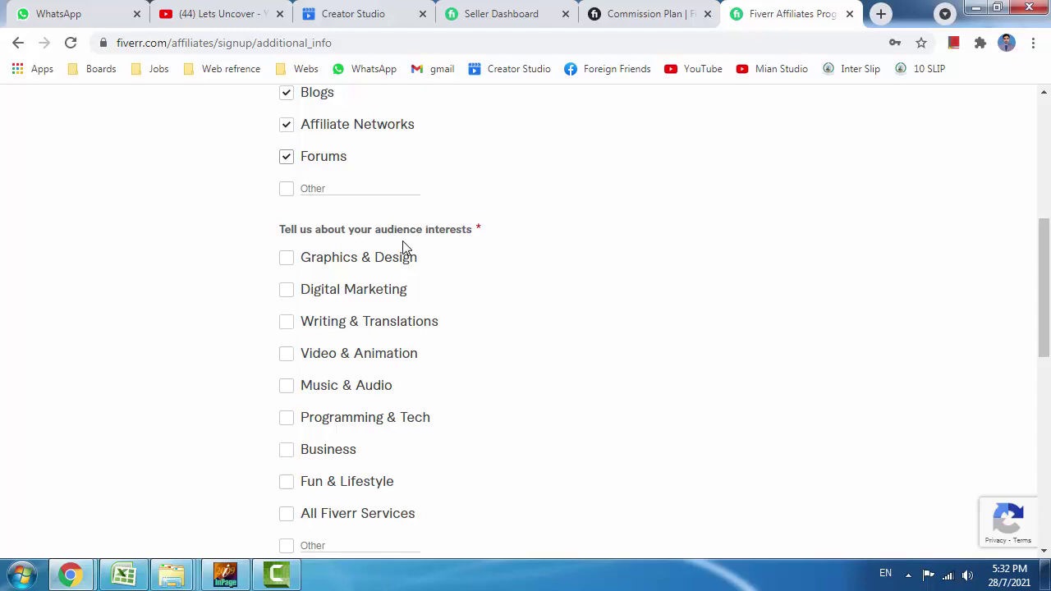
pyautogui.click(285, 259)
pyautogui.click(287, 292)
pyautogui.click(287, 356)
pyautogui.scroll(-1, 287, 413)
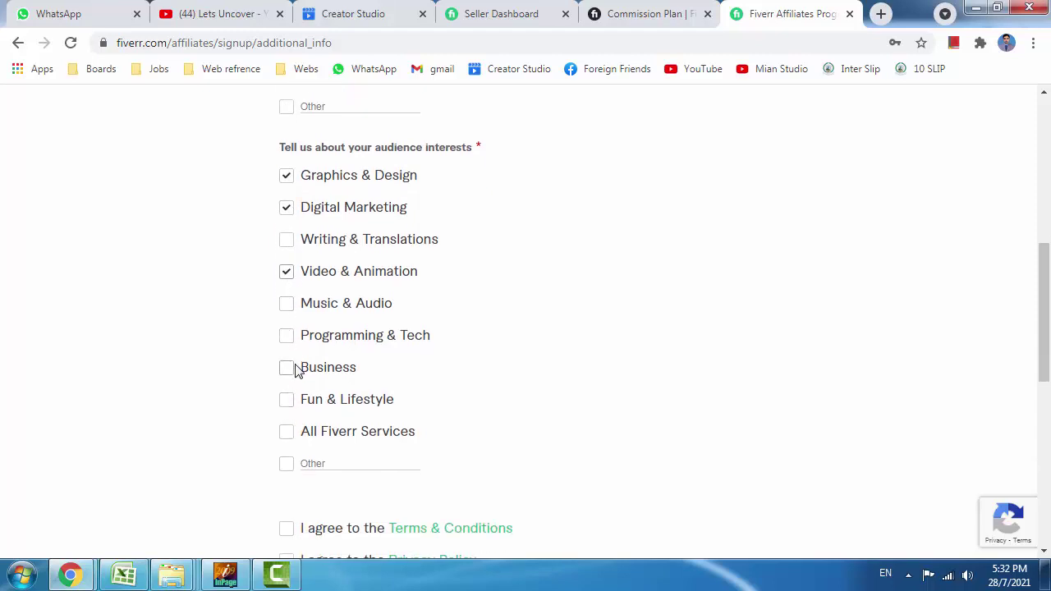
pyautogui.click(289, 368)
pyautogui.click(288, 403)
pyautogui.click(287, 433)
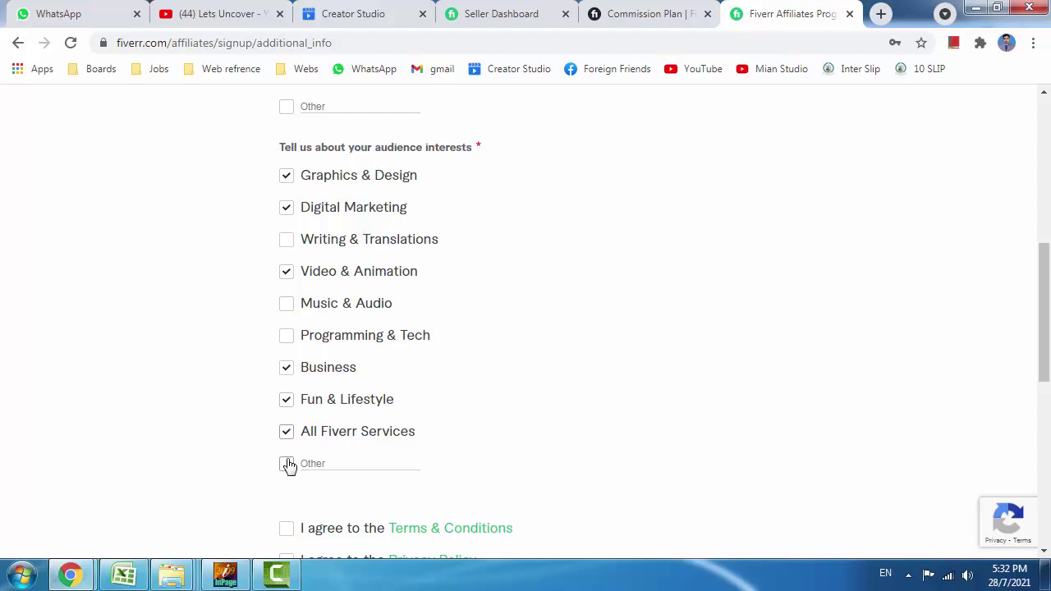
pyautogui.click(287, 462)
# Agree to the Terms & Conditions and Privacy Policy, then submit the affiliate registration.
pyautogui.scroll(-1, 292, 444)
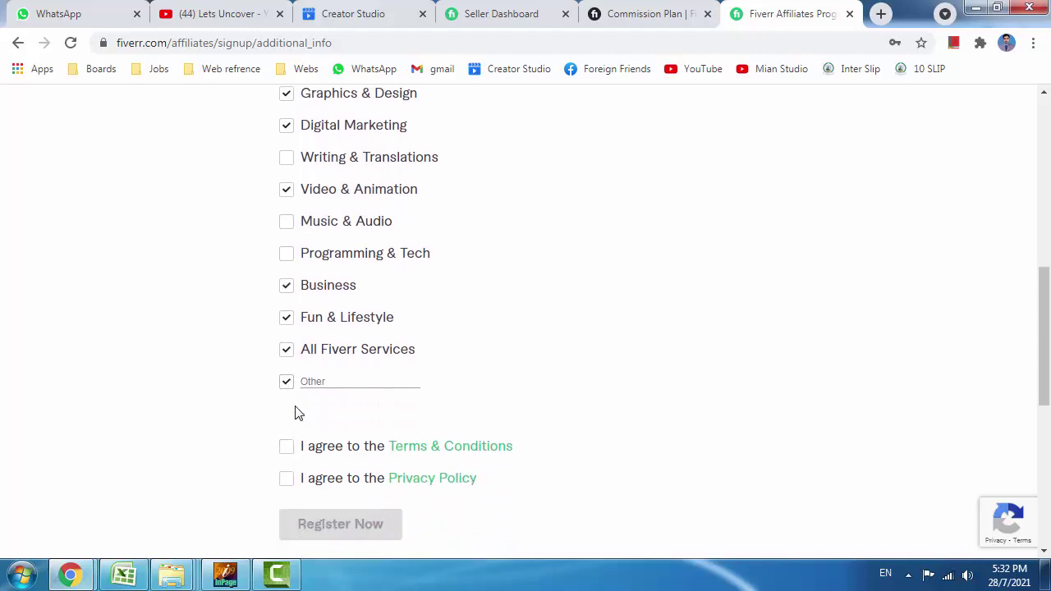
pyautogui.scroll(3, 295, 413)
pyautogui.scroll(-2, 298, 410)
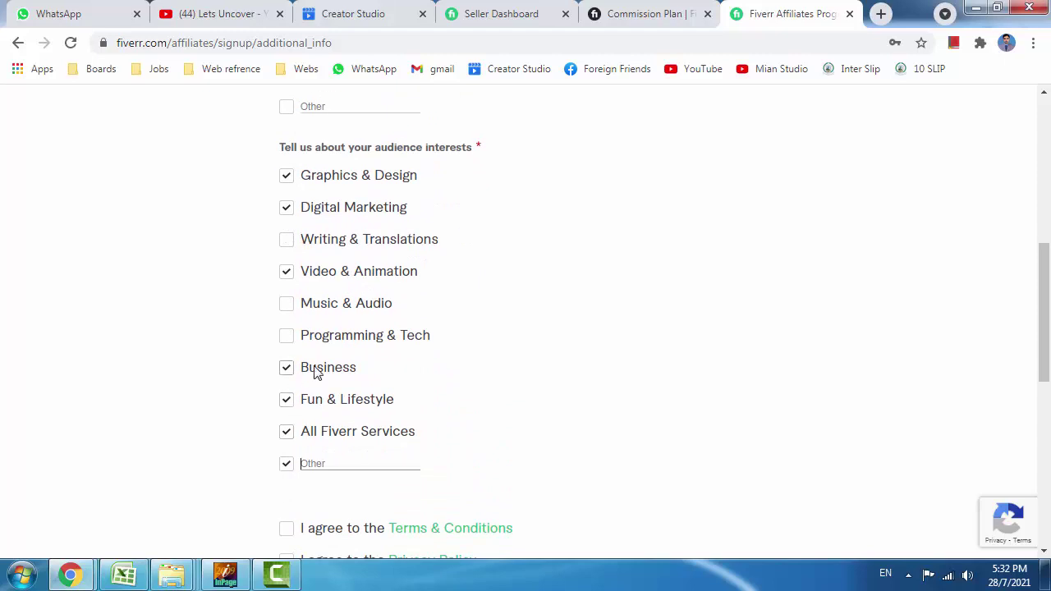
pyautogui.scroll(-1, 315, 374)
pyautogui.click(286, 449)
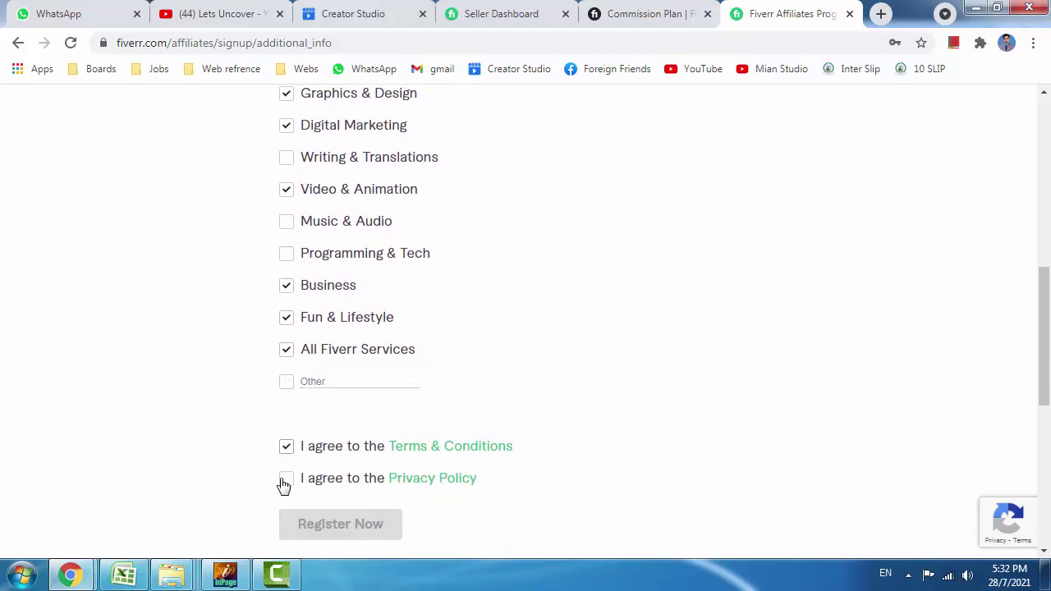
pyautogui.click(288, 480)
pyautogui.scroll(-1, 208, 466)
pyautogui.scroll(-2, 208, 465)
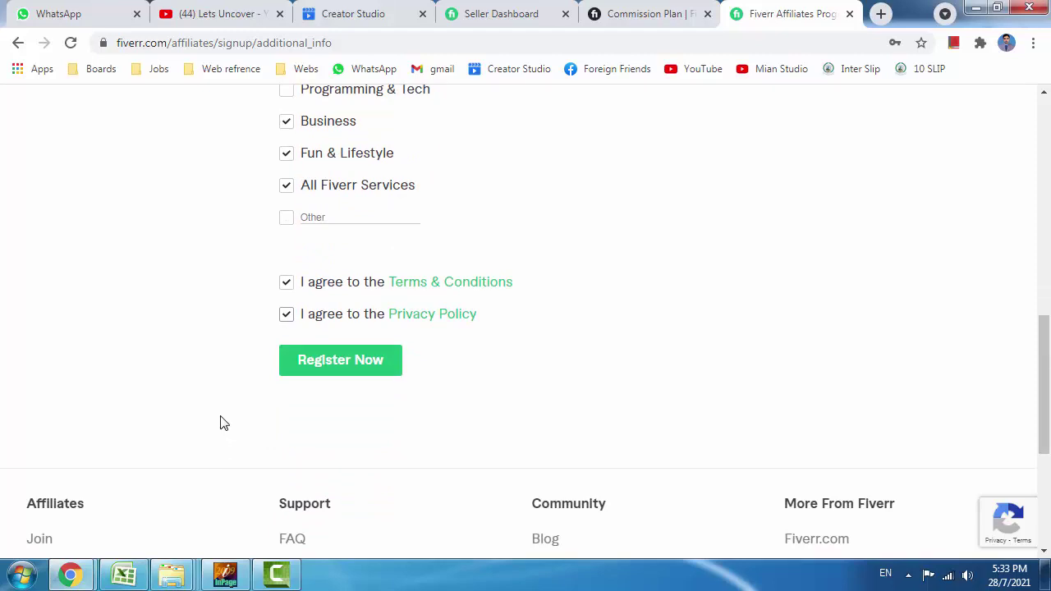
pyautogui.scroll(5, 221, 423)
pyautogui.scroll(-5, 220, 423)
pyautogui.click(346, 361)
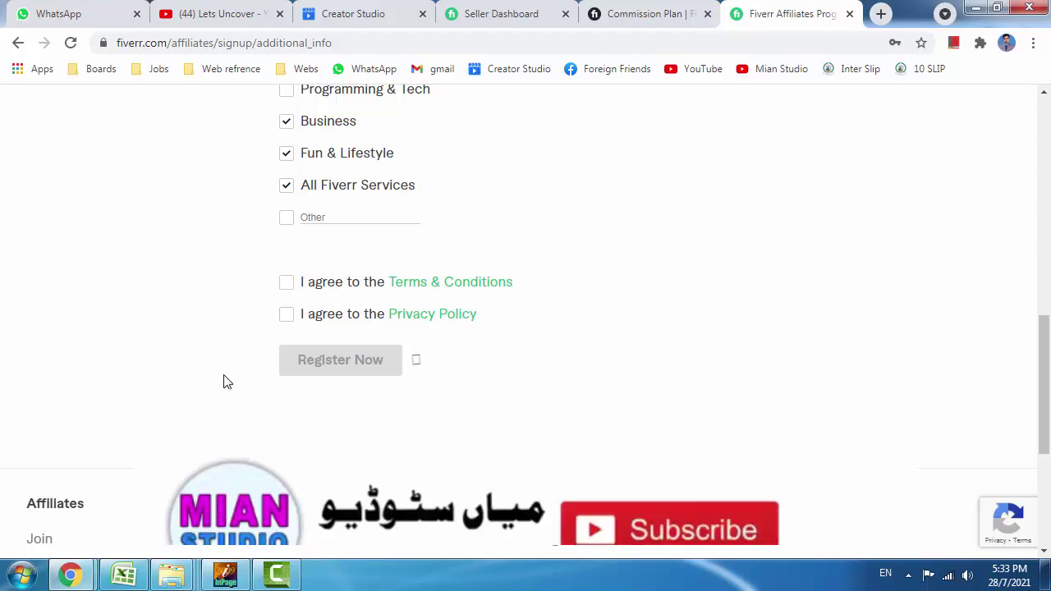
pyautogui.scroll(-1, 228, 382)
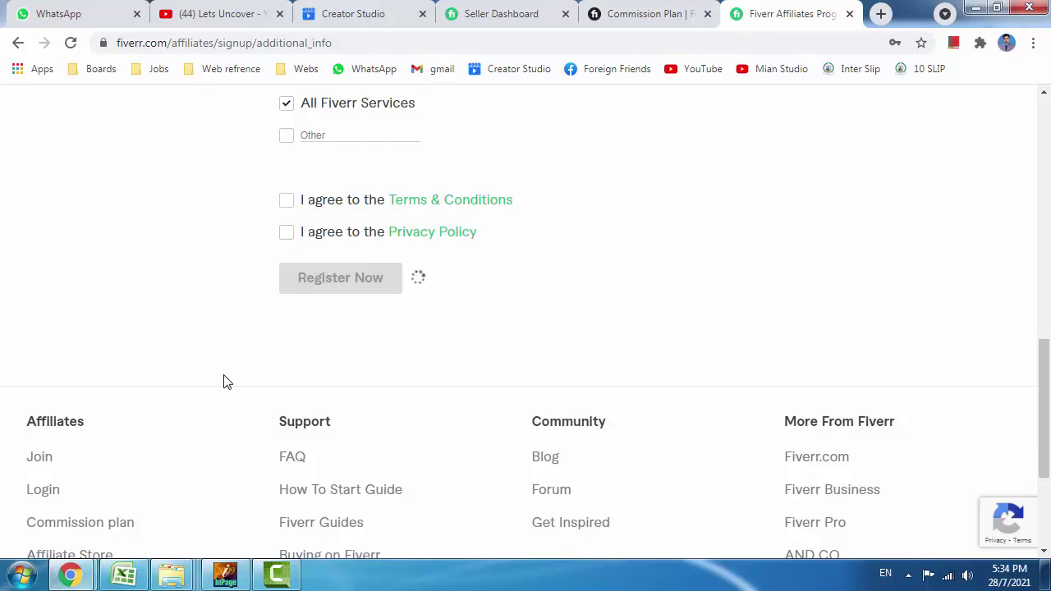
pyautogui.scroll(4, 223, 382)
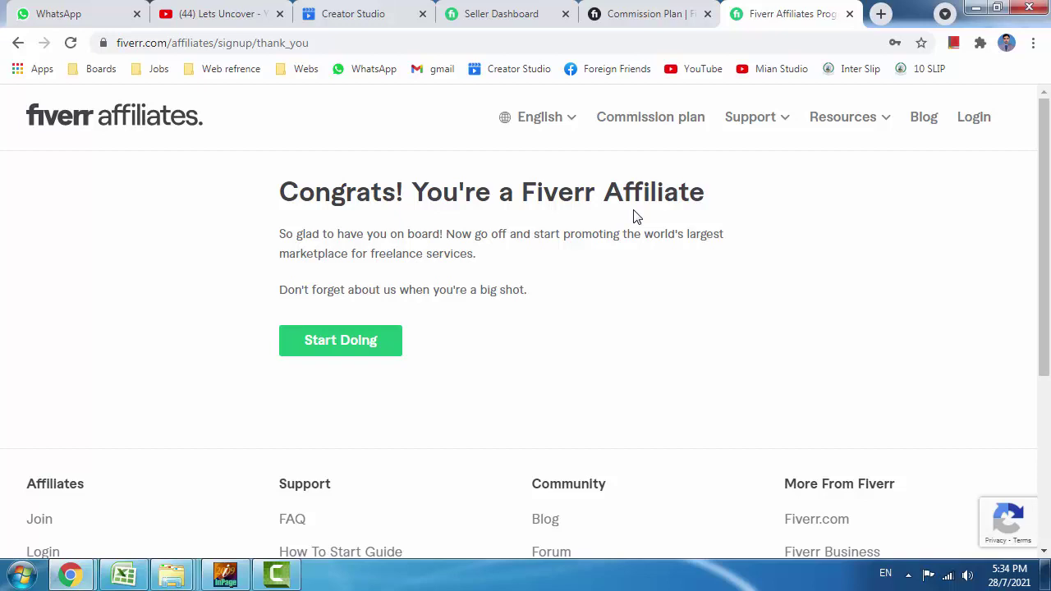
# Start using the new affiliate account and sign in with the saved autofilled credentials.
pyautogui.click(369, 358)
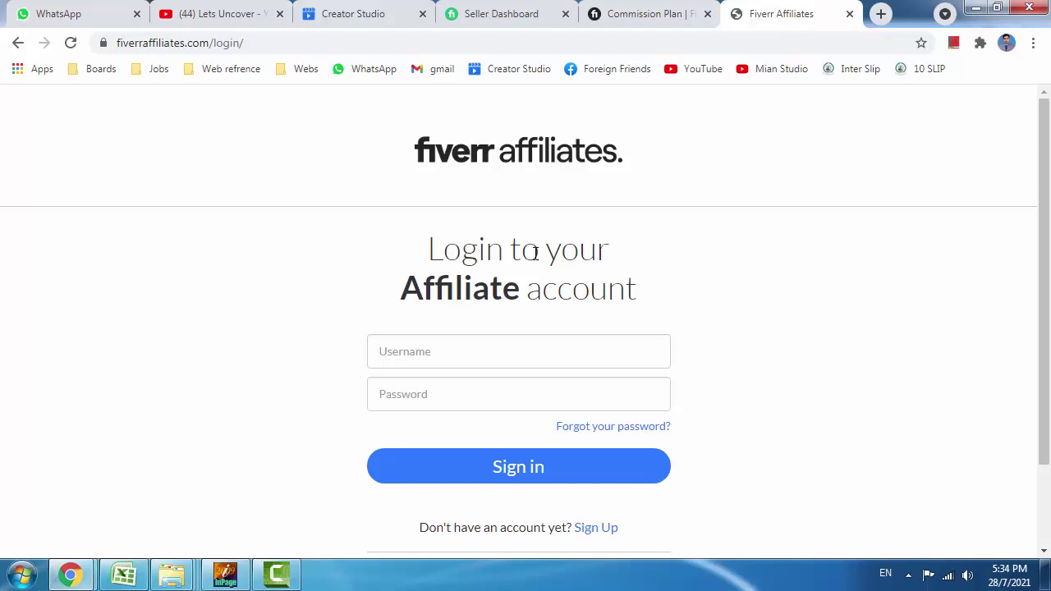
pyautogui.click(457, 435)
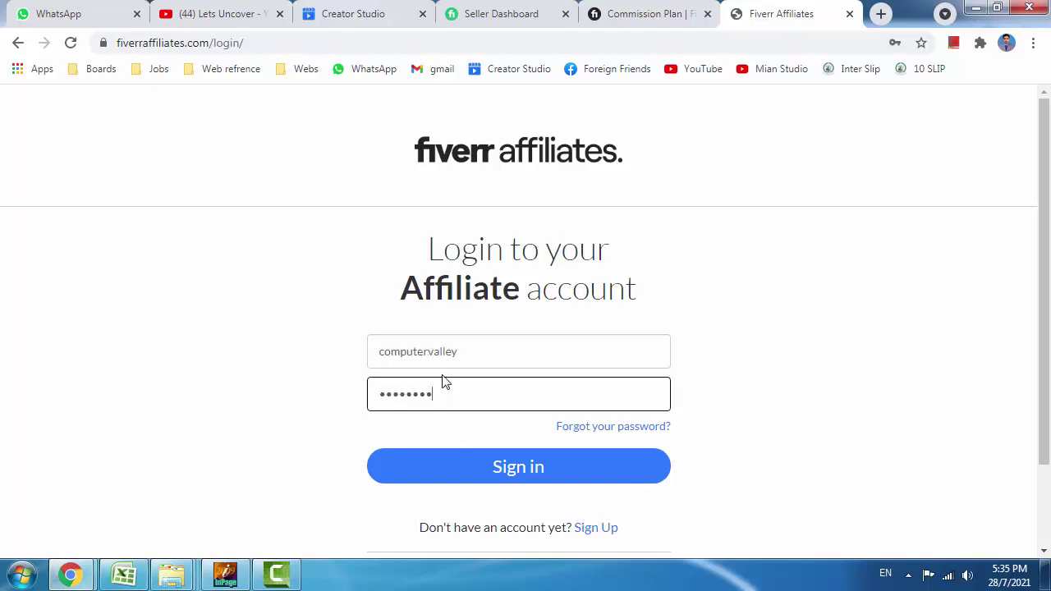
pyautogui.click(465, 471)
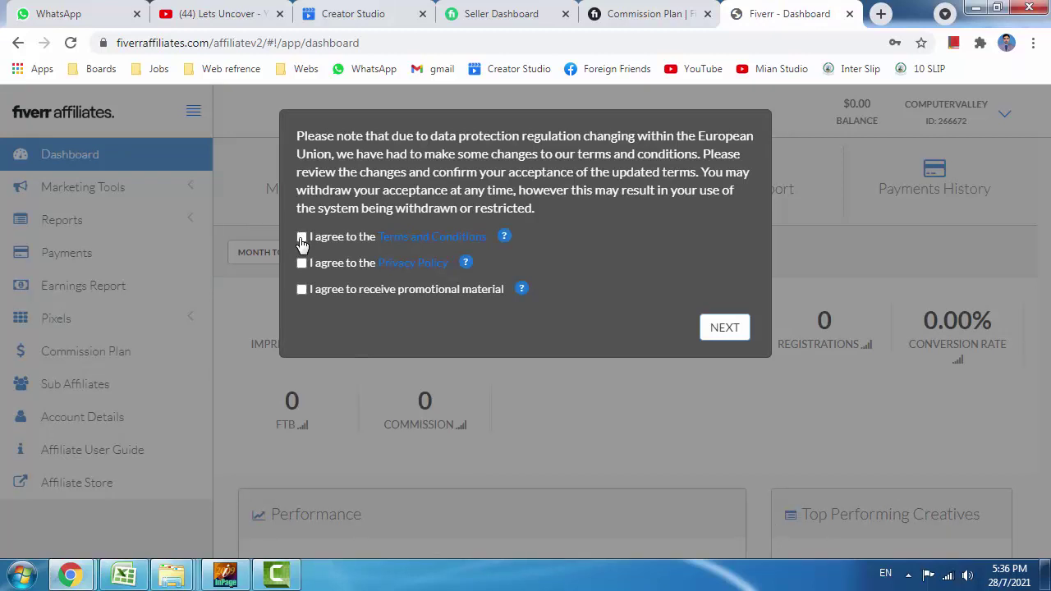
# Accept the updated Terms, Privacy Policy and promotional material, and confirm.
pyautogui.click(302, 236)
pyautogui.click(302, 263)
pyautogui.click(302, 290)
pyautogui.click(719, 333)
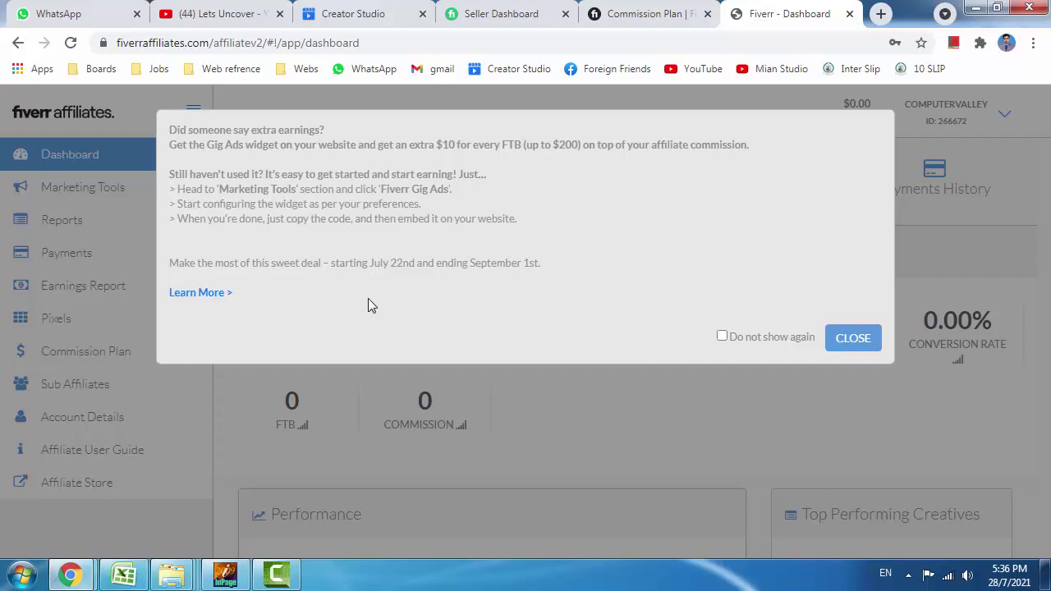
# Close the extra-earnings promo, expand Marketing Tools, and briefly box the $0.00 balance.
pyautogui.click(148, 181)
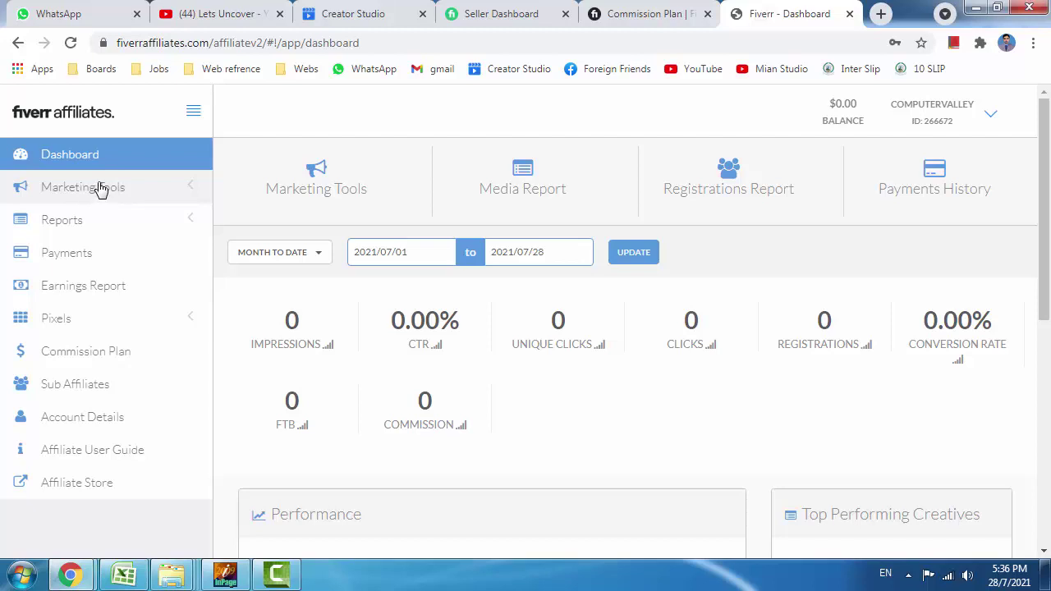
pyautogui.click(99, 188)
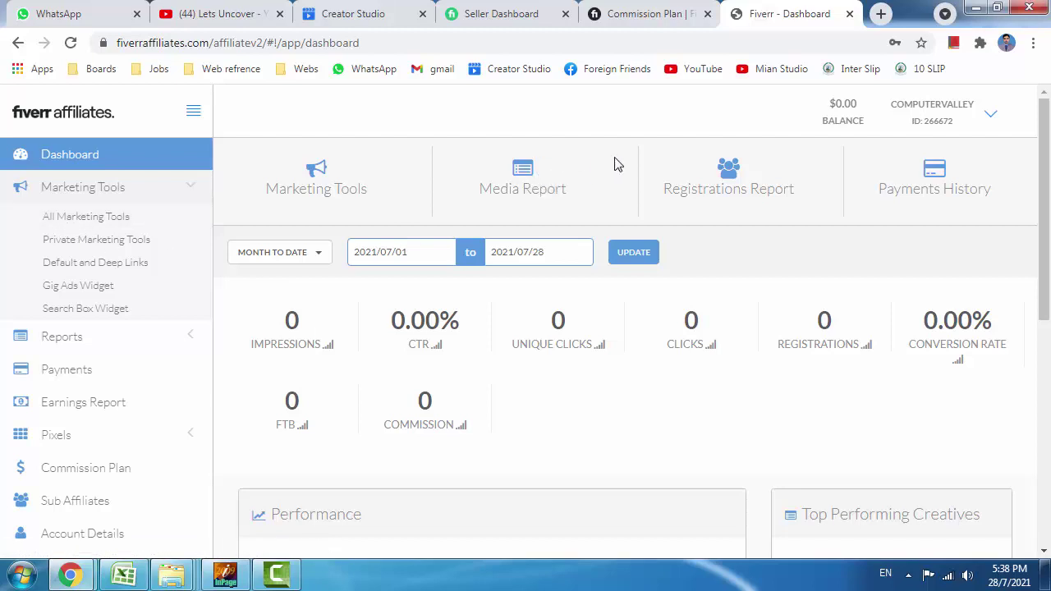
pyautogui.moveTo(810, 89); pyautogui.dragTo(882, 131)
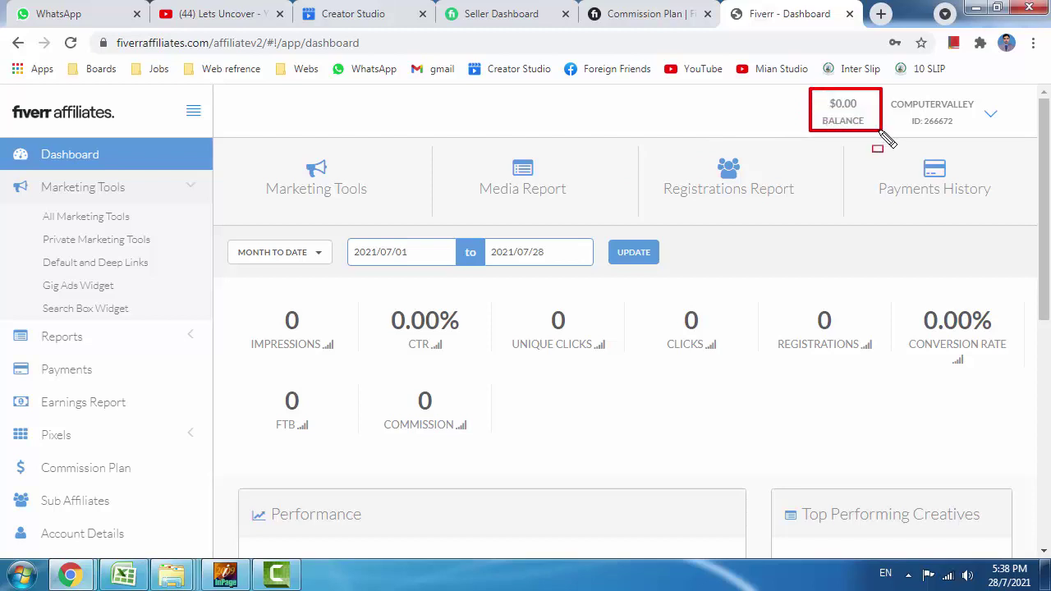
pyautogui.press('Escape')
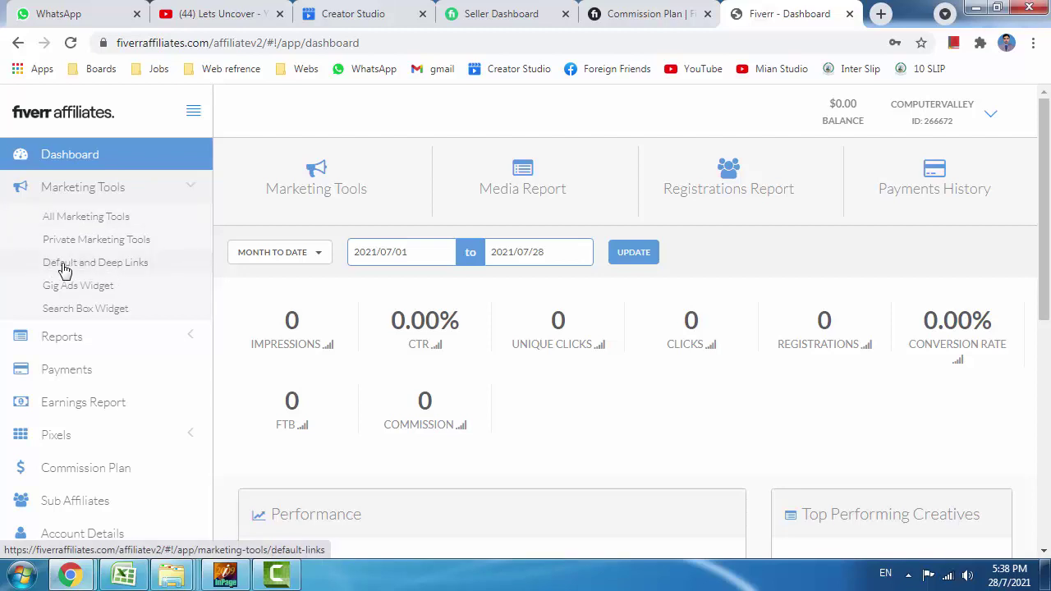
# On the Default and Deep Links page, copy the Fiverr Business affiliate link.
pyautogui.click(127, 271)
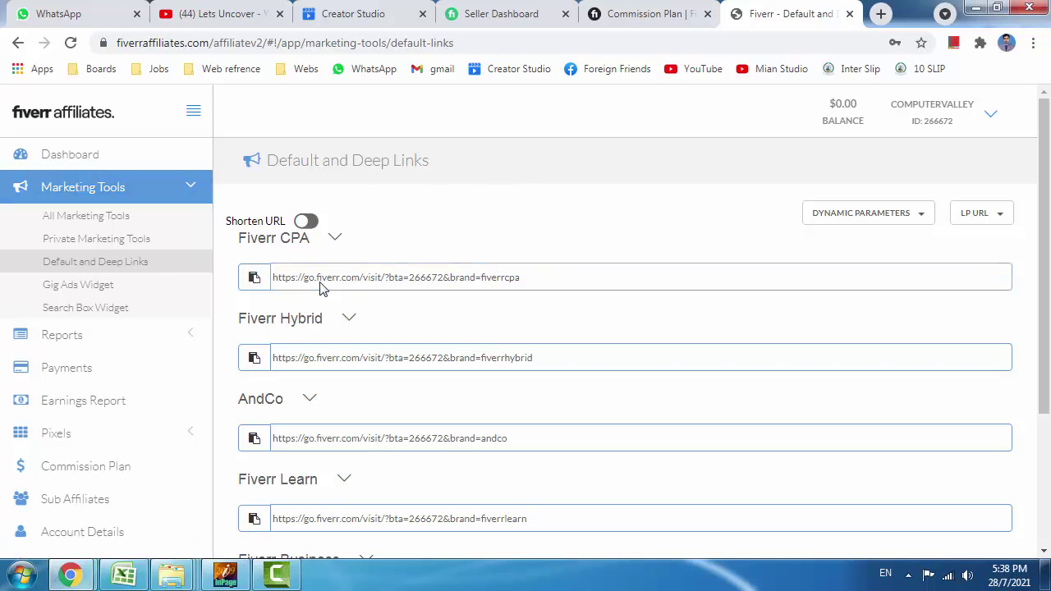
pyautogui.scroll(-2, 307, 293)
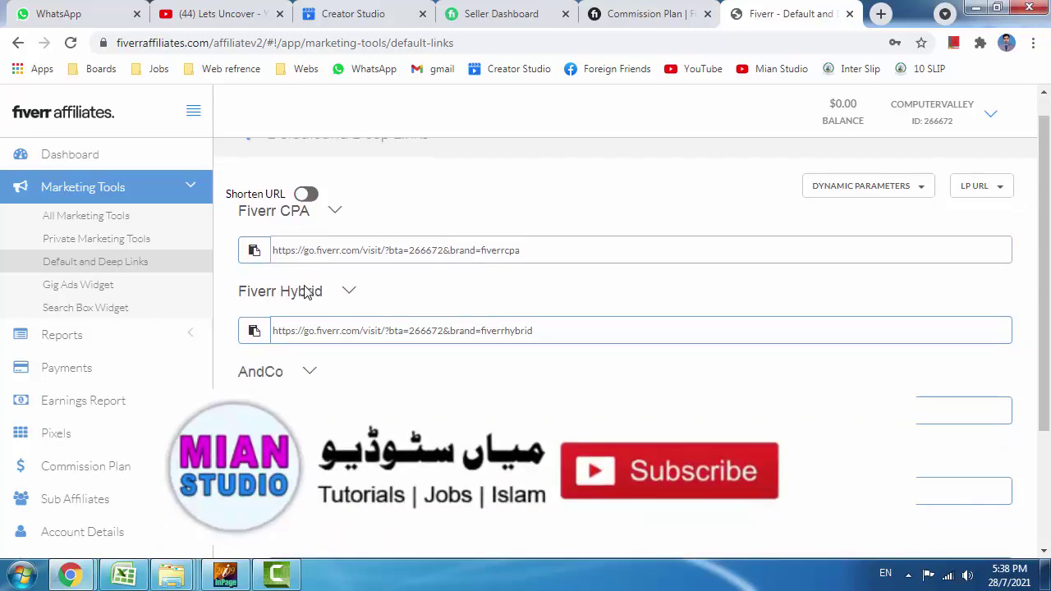
pyautogui.scroll(3, 301, 370)
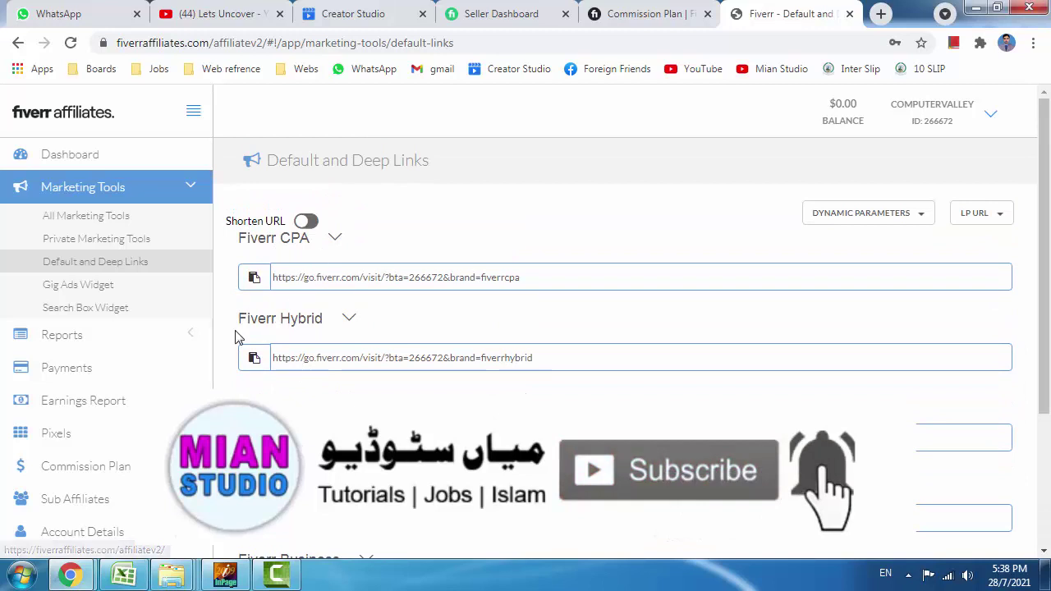
pyautogui.scroll(-1, 525, 329)
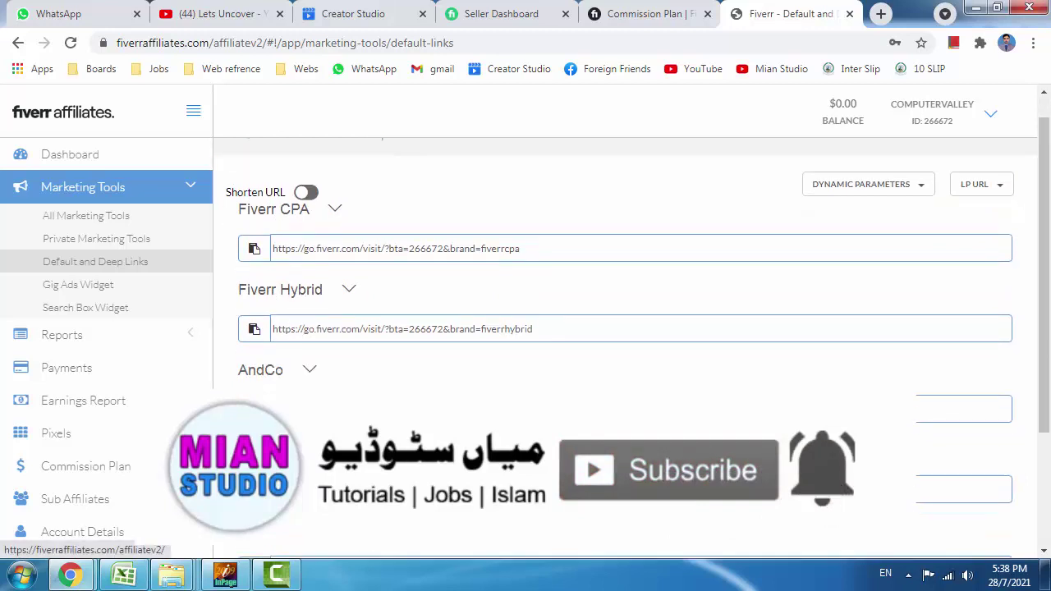
pyautogui.scroll(-1, 308, 411)
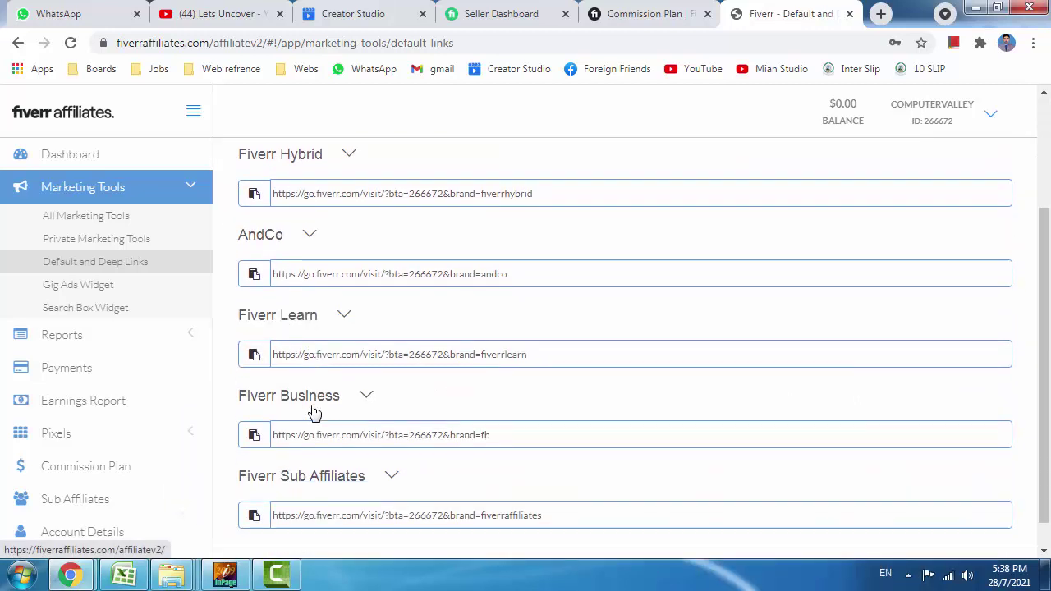
pyautogui.scroll(-1, 320, 408)
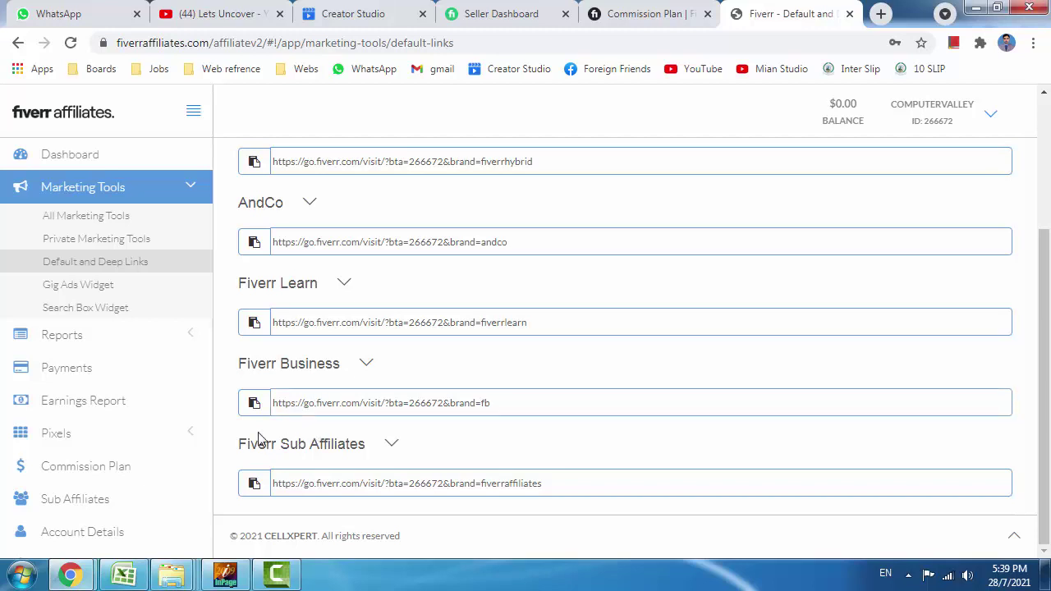
pyautogui.click(256, 404)
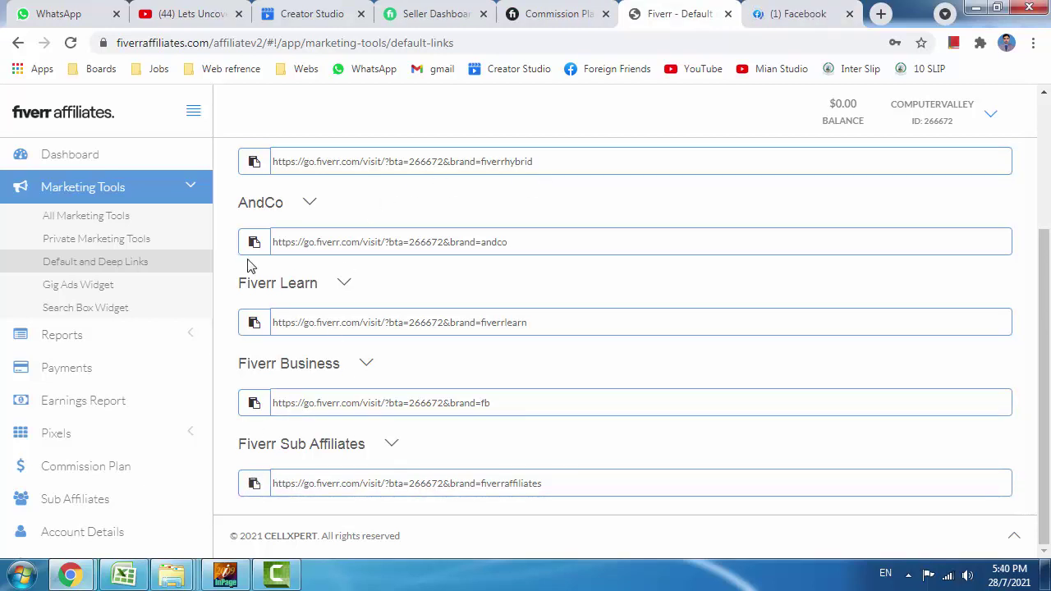
pyautogui.scroll(3, 250, 262)
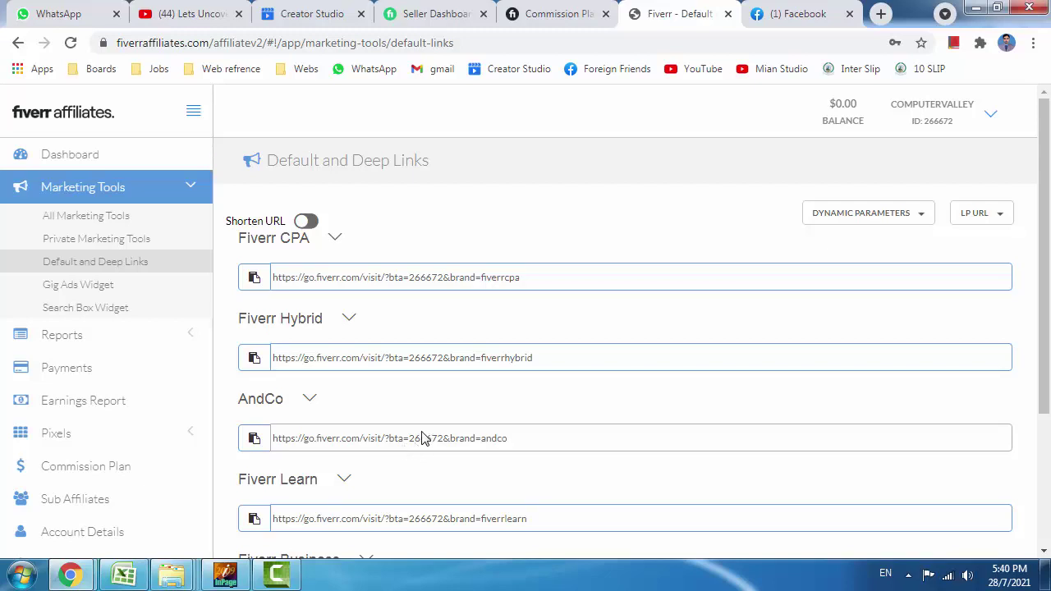
pyautogui.scroll(-2, 429, 427)
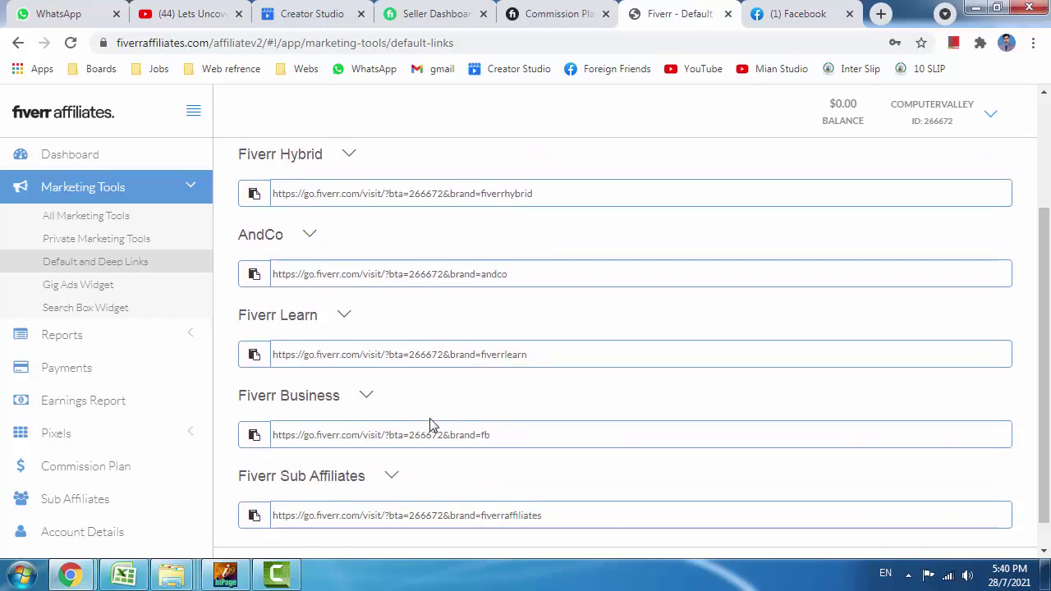
pyautogui.click(257, 437)
# Paste the copied Fiverr Business affiliate link into a new Facebook post draft.
pyautogui.click(773, 10)
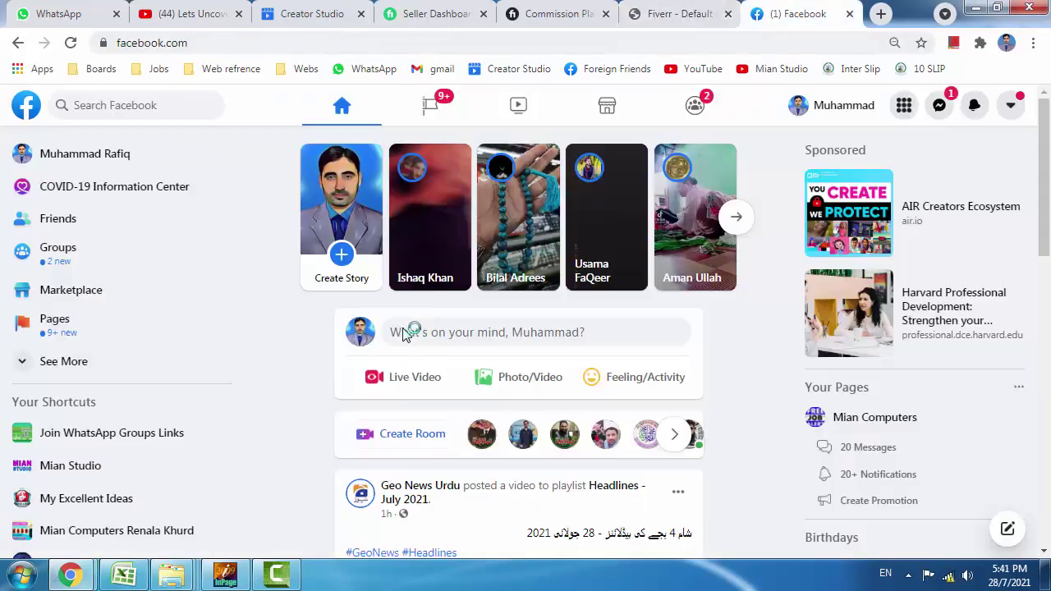
pyautogui.click(434, 340)
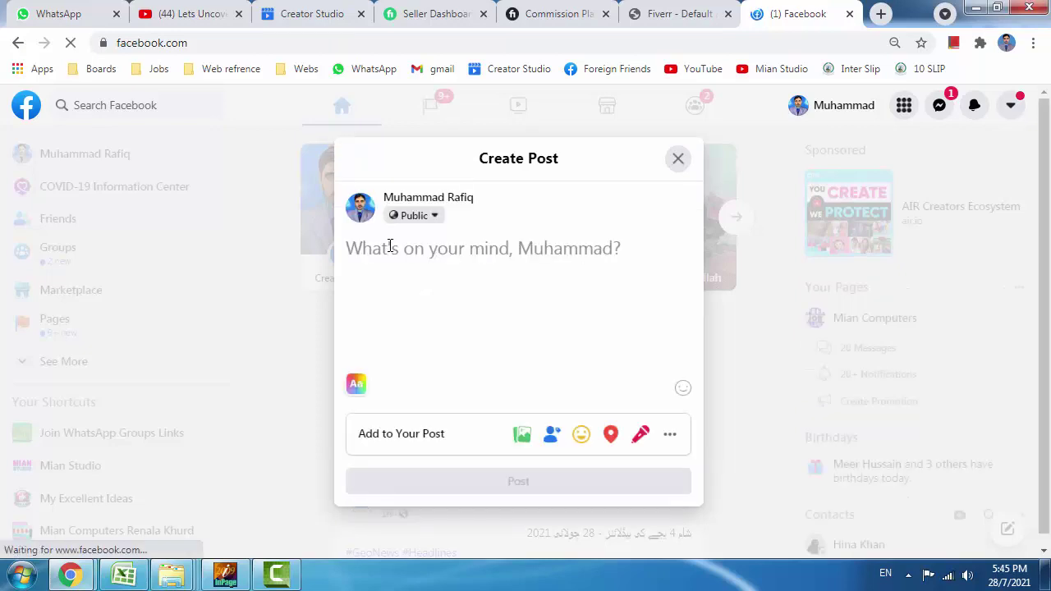
pyautogui.hotkey('ctrl', 'v')
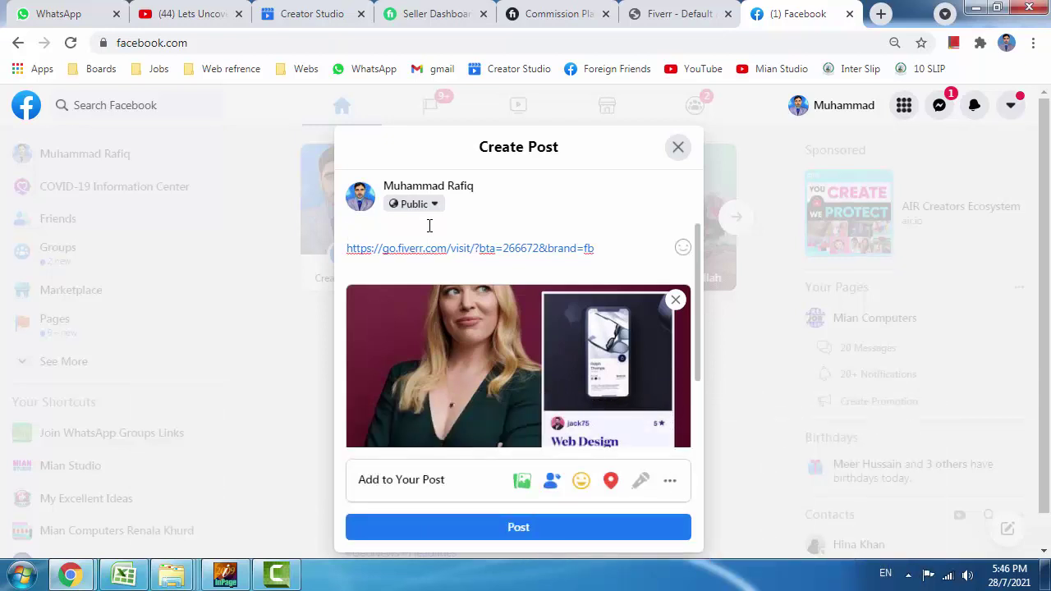
pyautogui.scroll(-3, 521, 357)
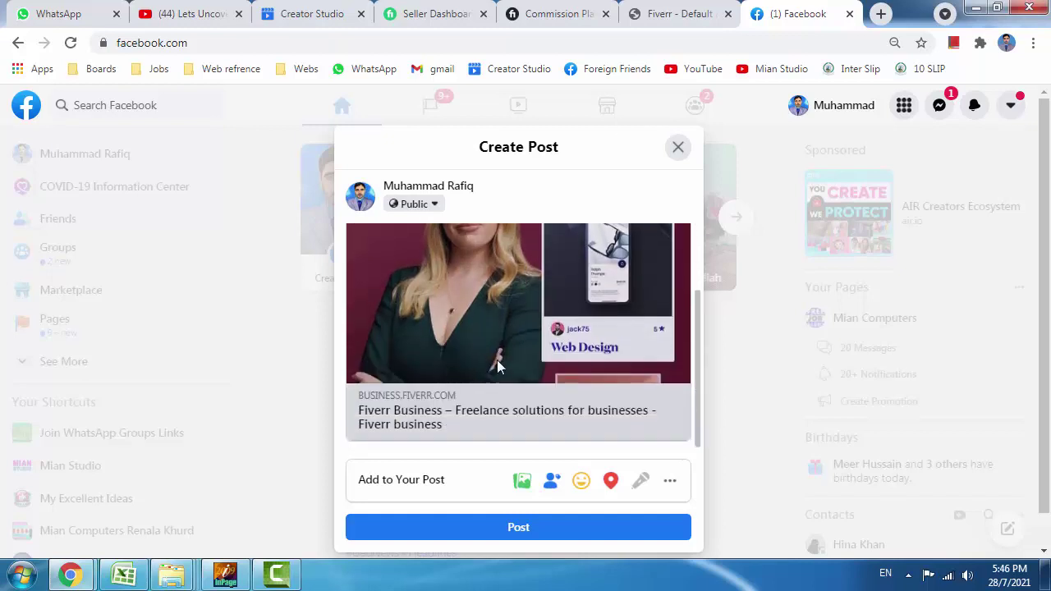
pyautogui.click(880, 14)
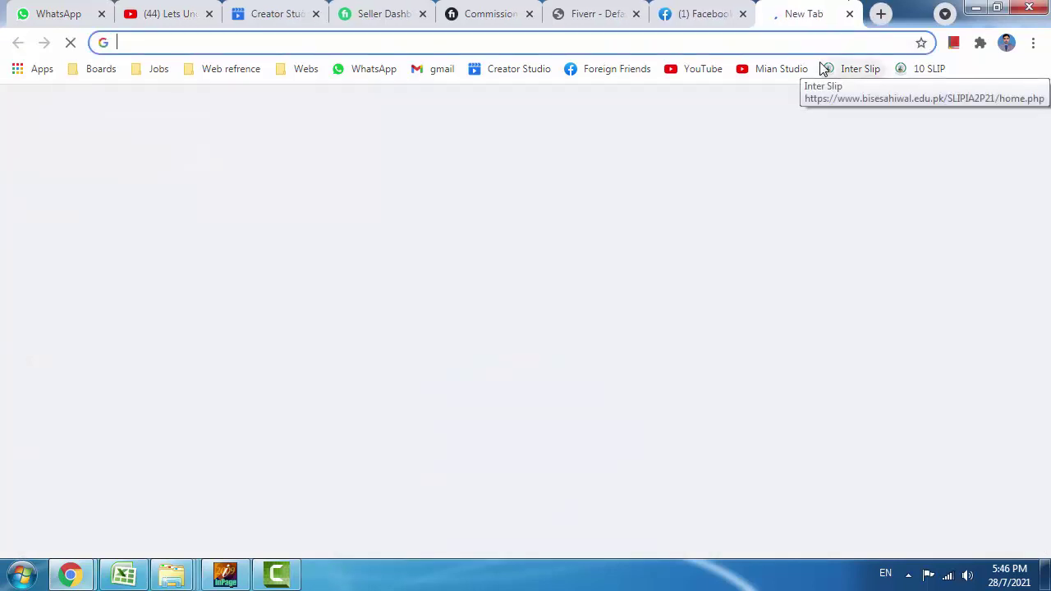
pyautogui.write('hamva')
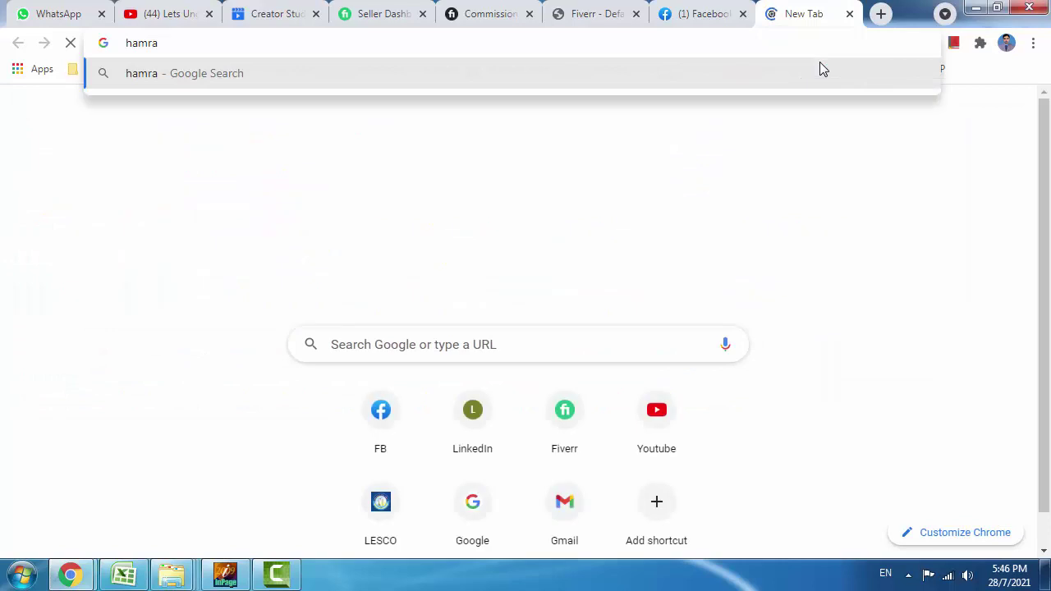
pyautogui.press('BackSpace')
pyautogui.press('BackSpace')
pyautogui.press('Down')
pyautogui.press('Down')
pyautogui.press('Down')
pyautogui.press('Down')
pyautogui.press('Down')
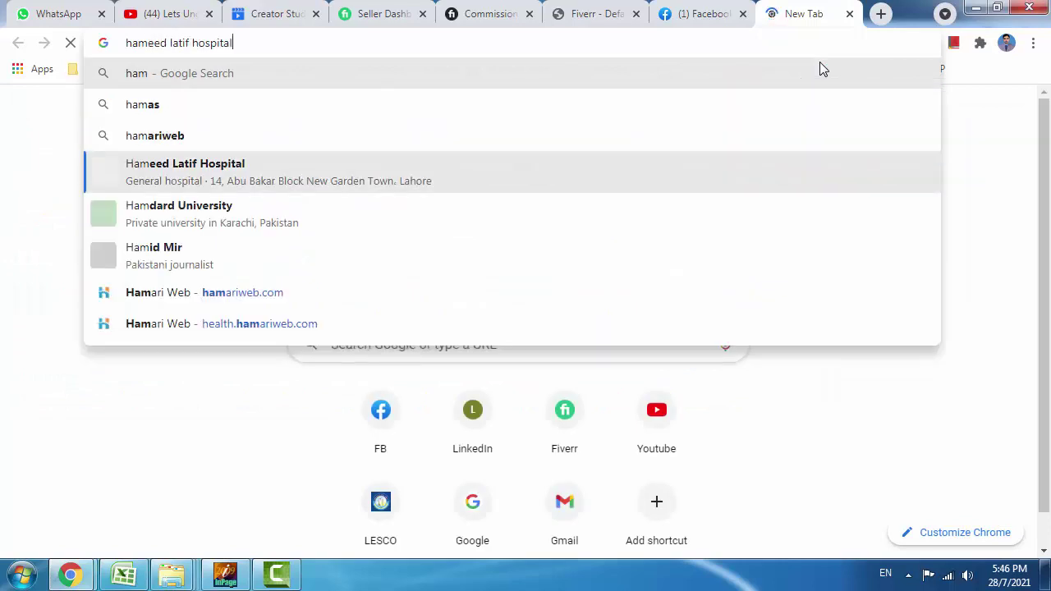
pyautogui.press('Down')
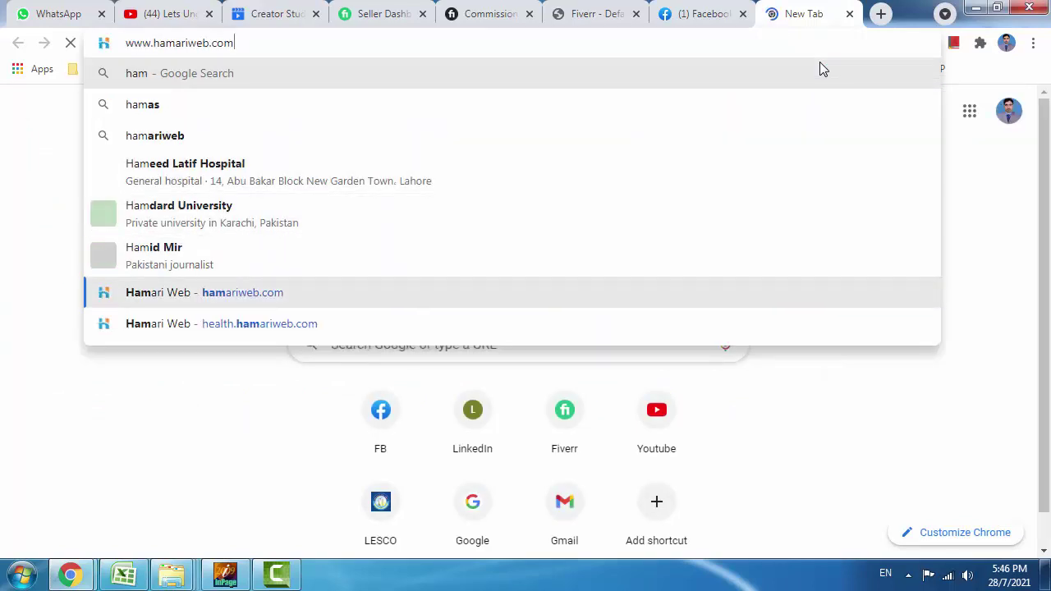
pyautogui.press('Return')
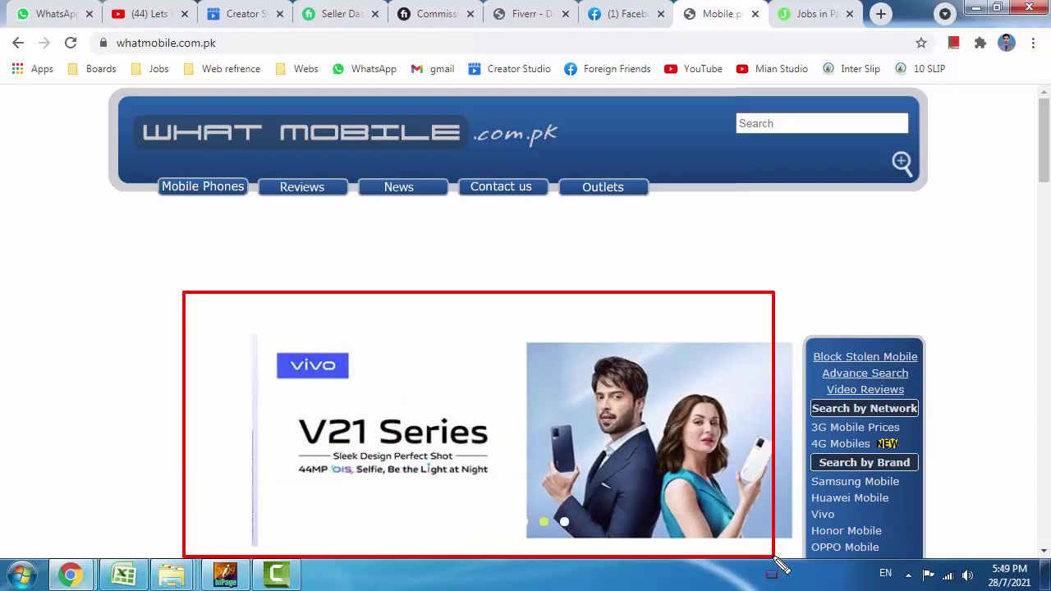
# Outline the Call Centre Work From Home ad on jobsalert.pk in red, then return to Fiverr.
pyautogui.click(804, 15)
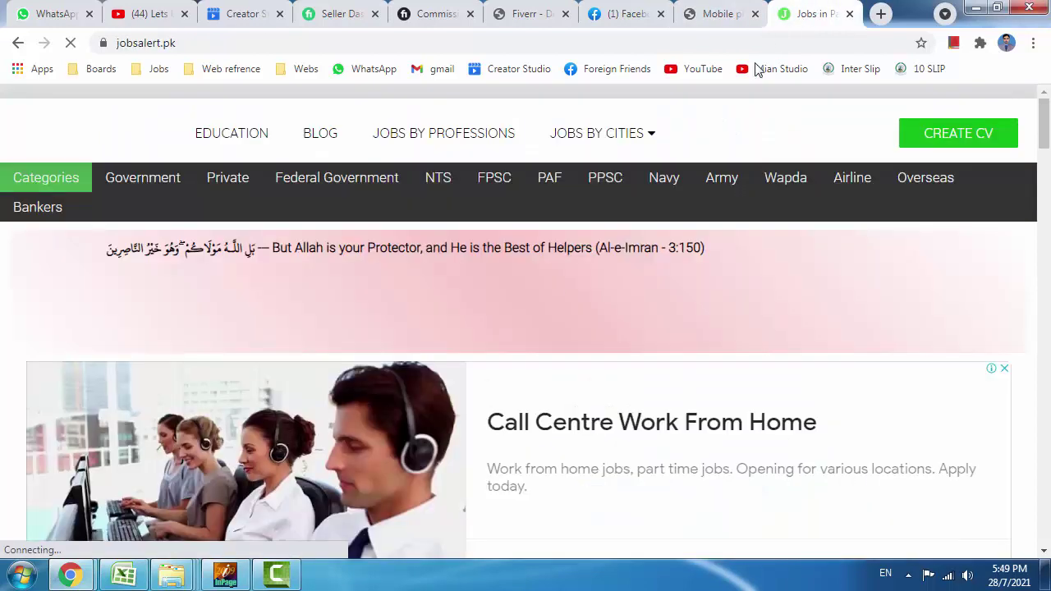
pyautogui.scroll(-3, 520, 370)
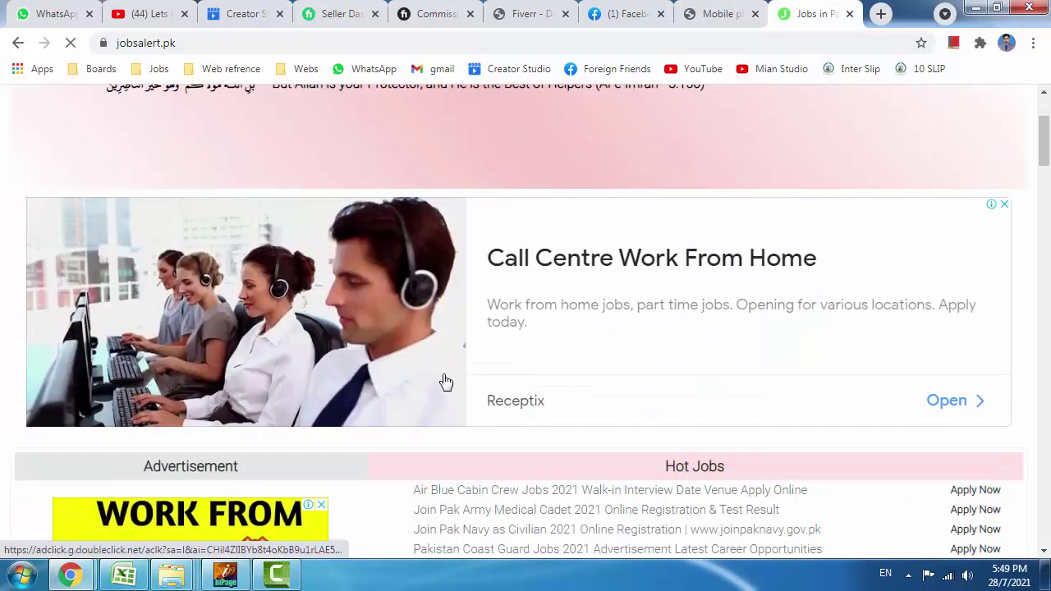
pyautogui.moveTo(5, 179)
pyautogui.mouseDown()
pyautogui.moveTo(301, 344)
pyautogui.moveTo(919, 453)
pyautogui.moveTo(1031, 450)
pyautogui.mouseUp()
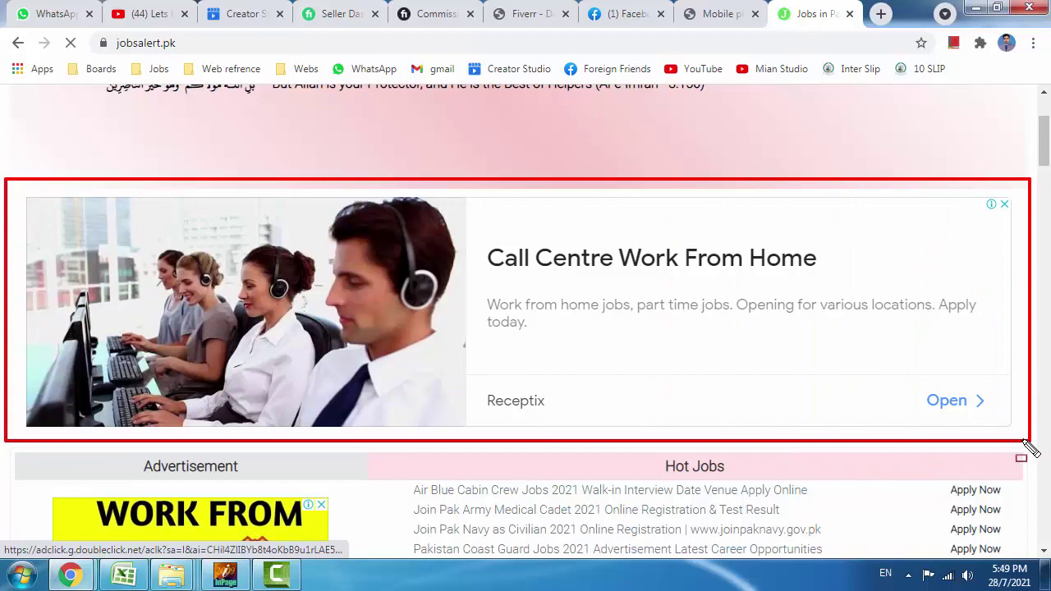
pyautogui.scroll(-4, 446, 364)
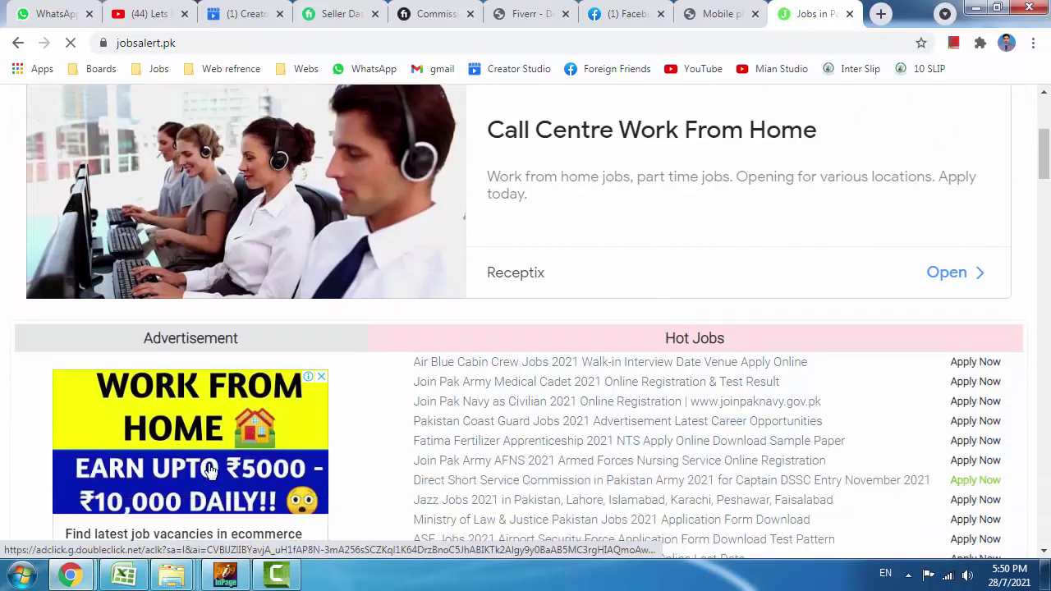
pyautogui.scroll(-6, 446, 364)
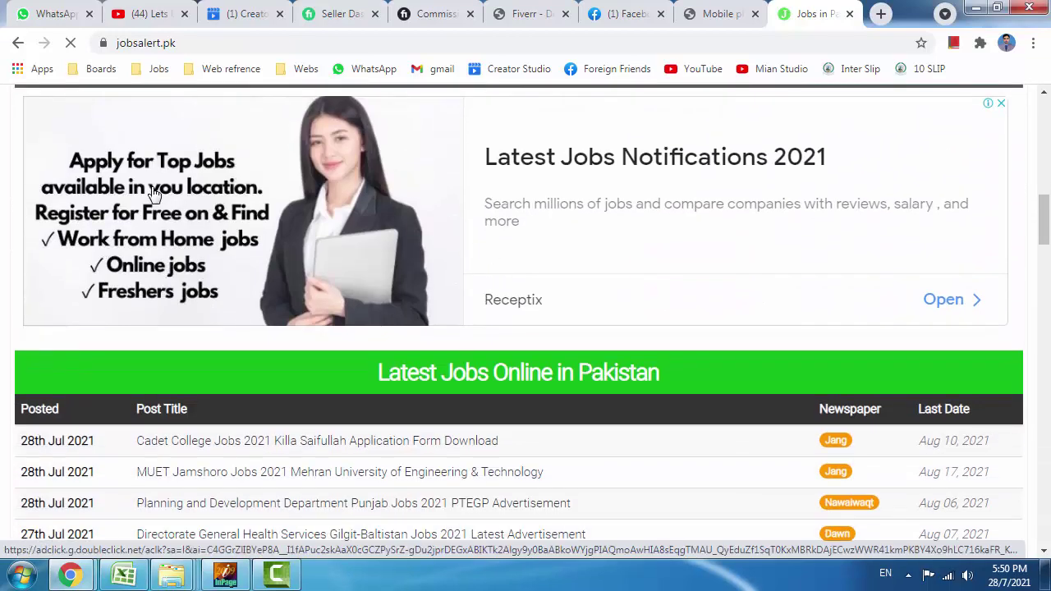
pyautogui.scroll(-5, 380, 241)
pyautogui.scroll(-15, 381, 239)
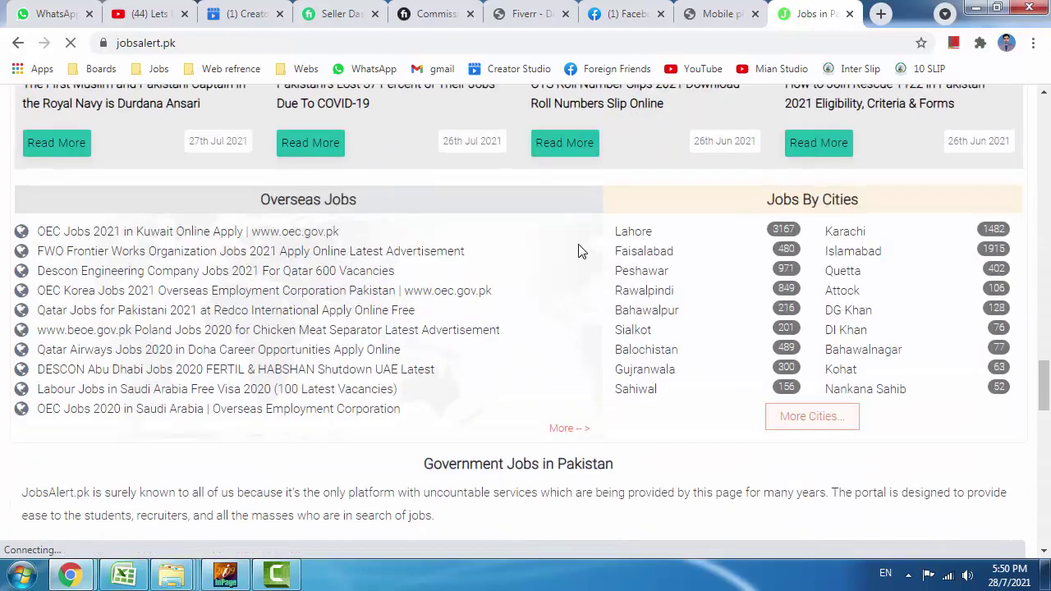
pyautogui.scroll(10, 699, 267)
pyautogui.scroll(2, 706, 329)
pyautogui.scroll(-2, 690, 366)
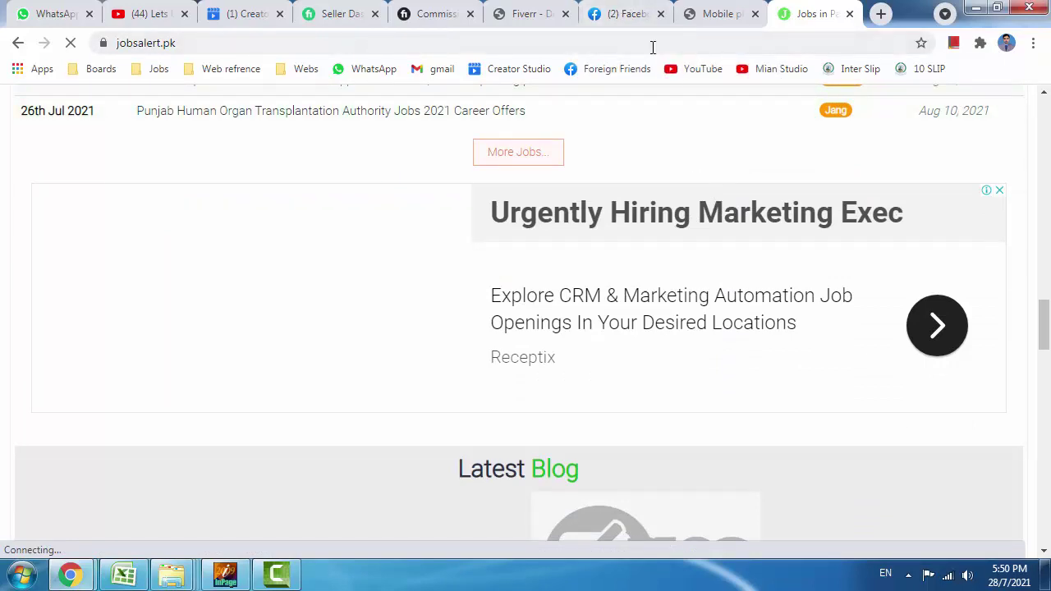
pyautogui.click(525, 12)
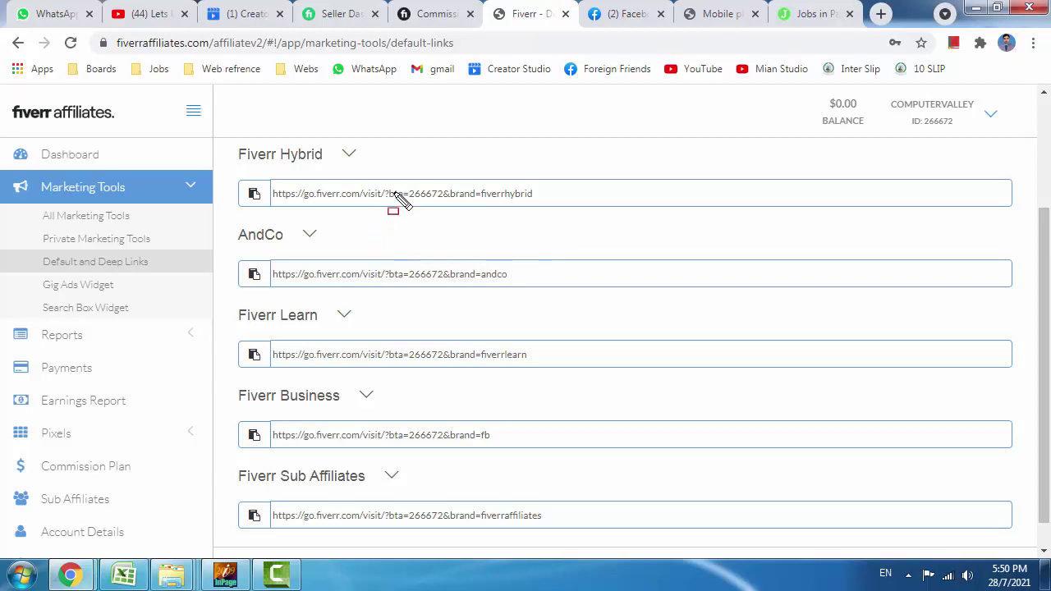
# Box 266672 in the Hybrid, AndCo, Learn, Business and Sub Affiliates links, plus the $0.00 balance, in red.
pyautogui.moveTo(405, 184); pyautogui.dragTo(447, 206)
pyautogui.moveTo(383, 258); pyautogui.dragTo(448, 290)
pyautogui.moveTo(392, 341); pyautogui.dragTo(451, 372)
pyautogui.moveTo(390, 421); pyautogui.dragTo(452, 449)
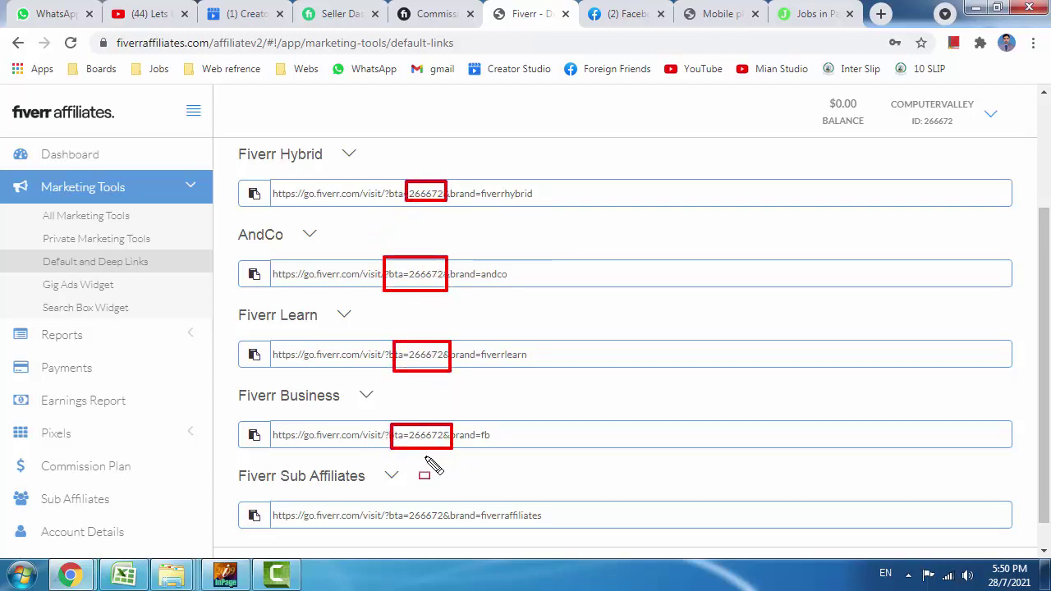
pyautogui.moveTo(409, 505); pyautogui.dragTo(448, 528)
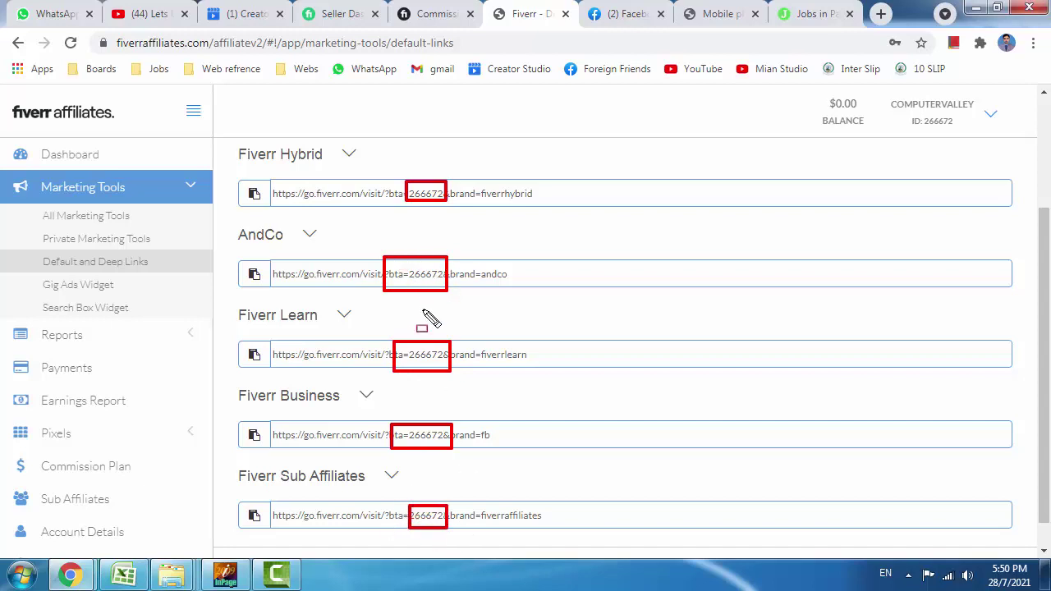
pyautogui.moveTo(801, 83); pyautogui.dragTo(872, 134)
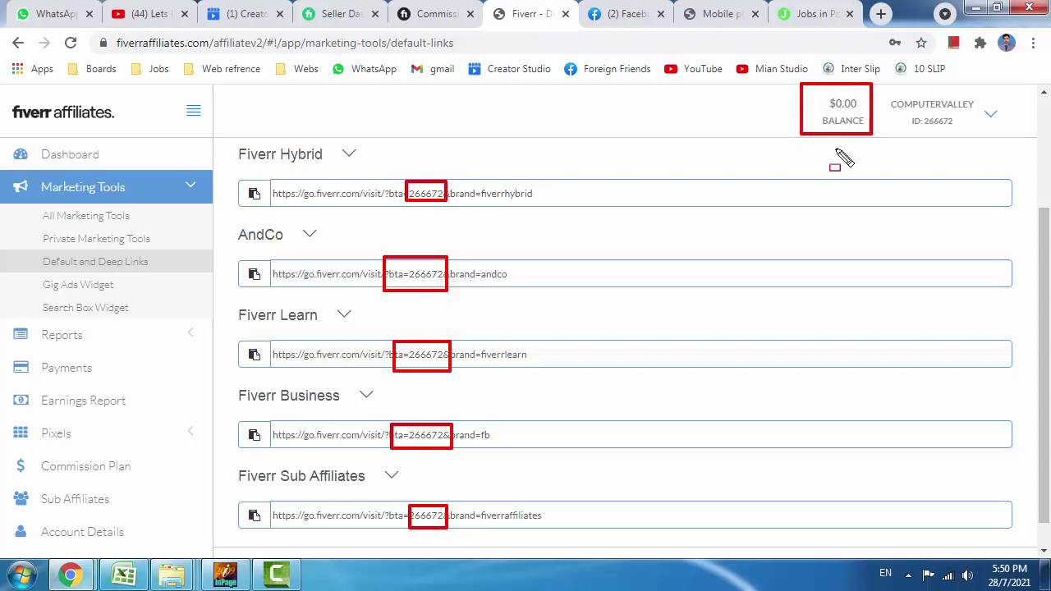